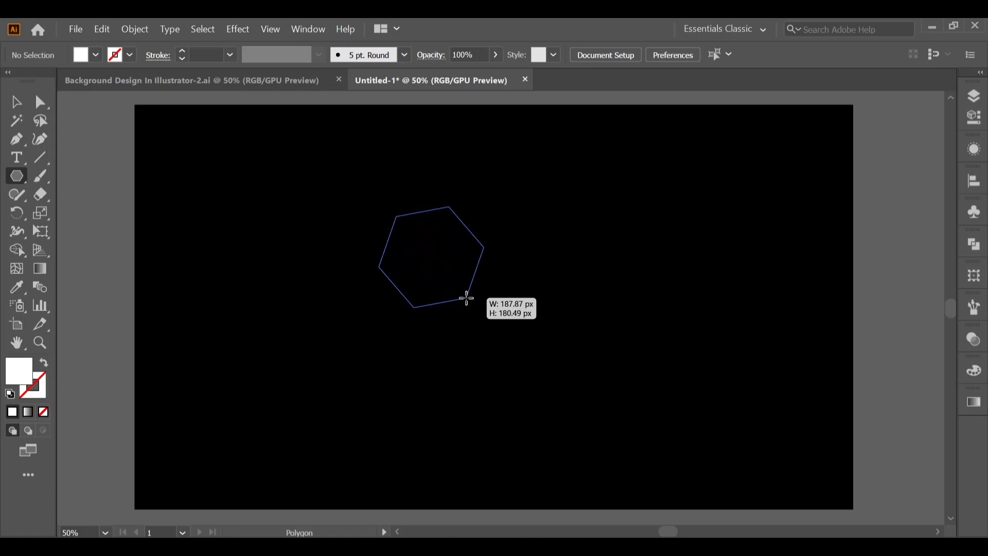
Draw a white triangle with sides about 166 px using the Polygon tool and set its rotation to 90°.
{"action": "key", "text": "Down"}
{"action": "key", "text": "Down"}
{"action": "key", "text": "Down"}
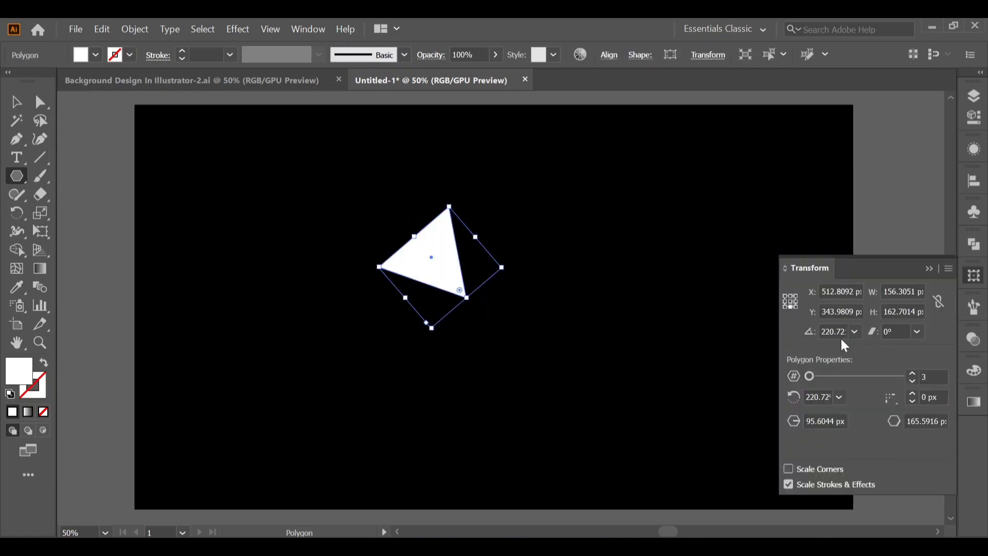
{"action": "left_click", "coordinate": [855, 333]}
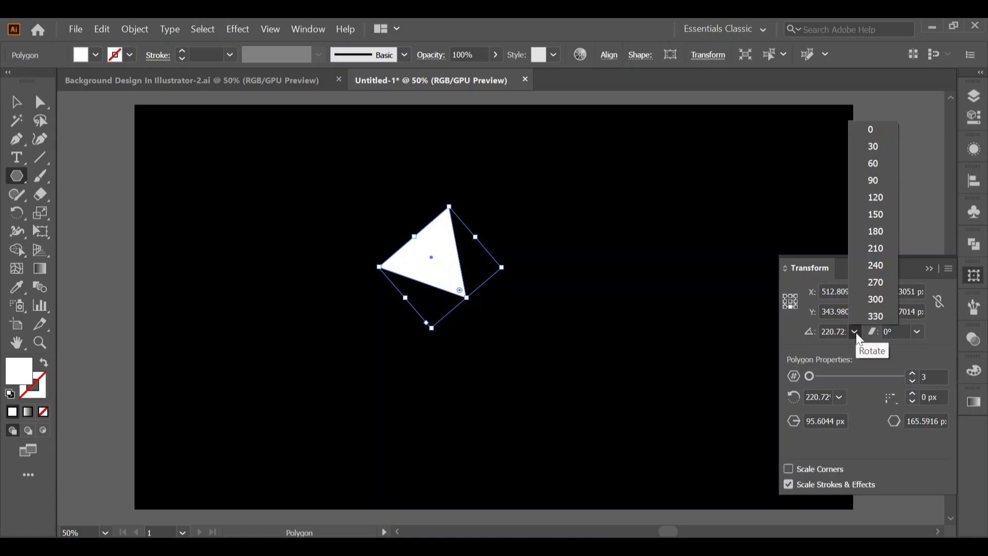
{"action": "left_click", "coordinate": [877, 183]}
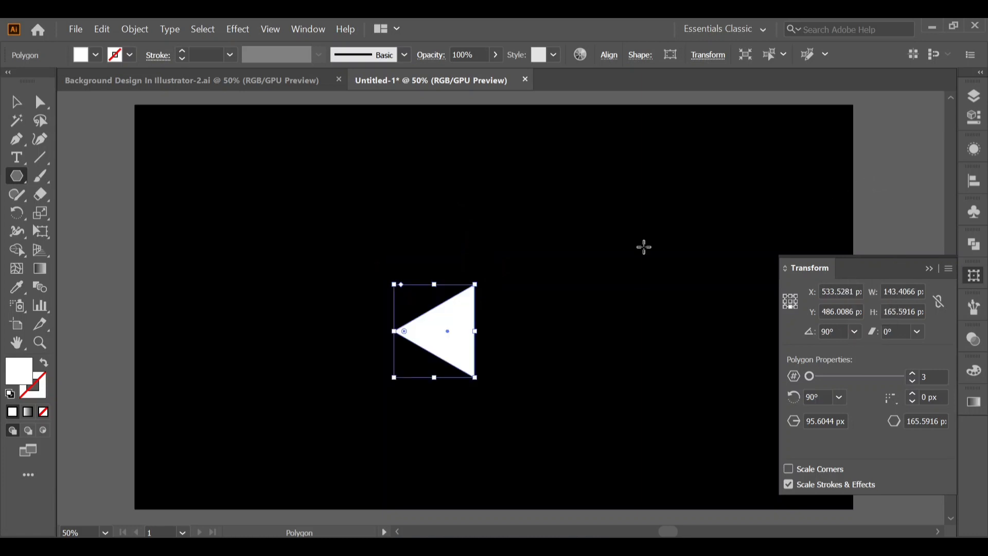
{"action": "key", "text": "v"}
{"action": "left_click", "coordinate": [510, 326]}
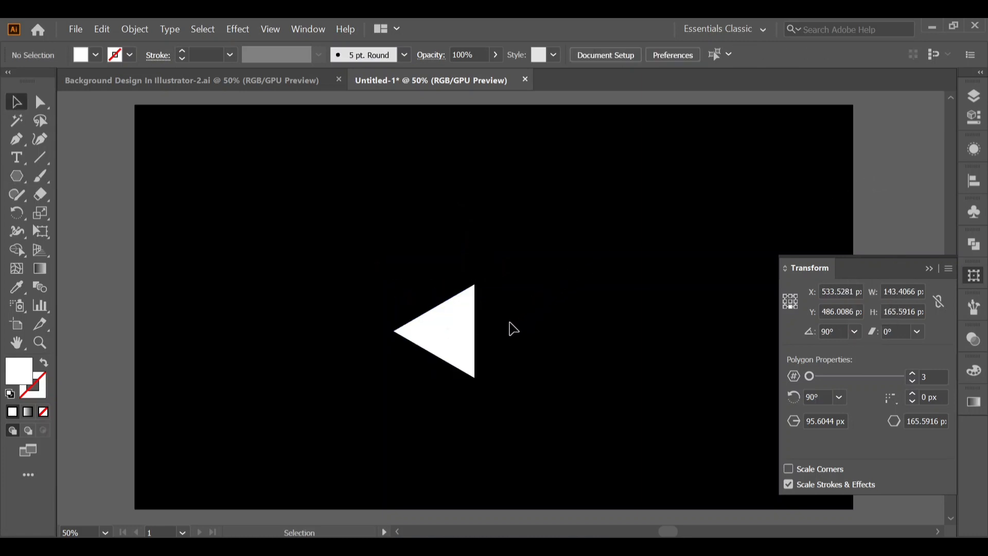
Duplicate the triangle slightly to its right and subtract the overlapping copy with Shape Builder, leaving a left-pointing chevron.
{"action": "left_click_drag", "start_coordinate": [461, 332], "coordinate": [506, 335]}
{"action": "key", "text": "alt"}
{"action": "left_click_drag", "start_coordinate": [379, 270], "coordinate": [562, 403]}
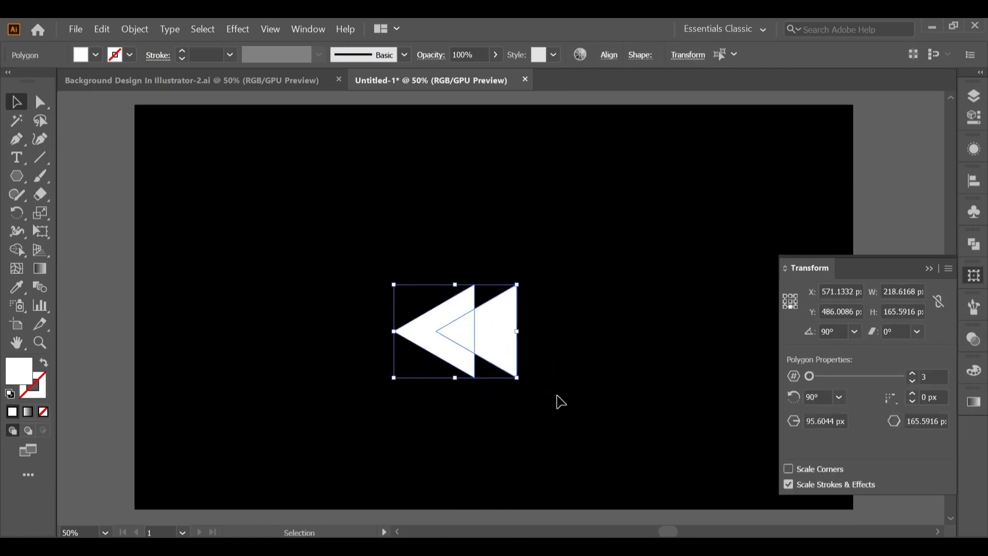
{"action": "left_click", "coordinate": [17, 250]}
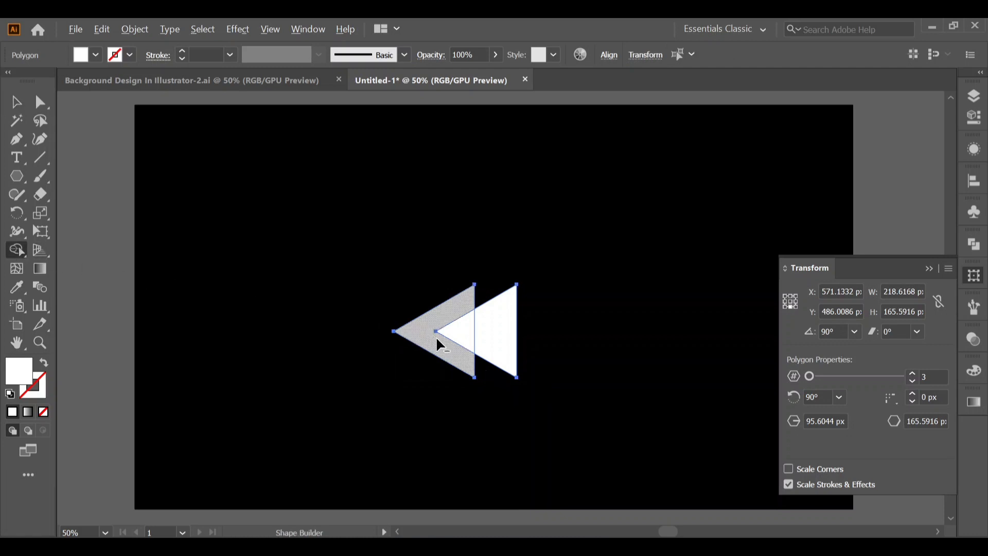
{"action": "key", "text": "alt"}
{"action": "left_click", "coordinate": [508, 337], "text": "alt"}
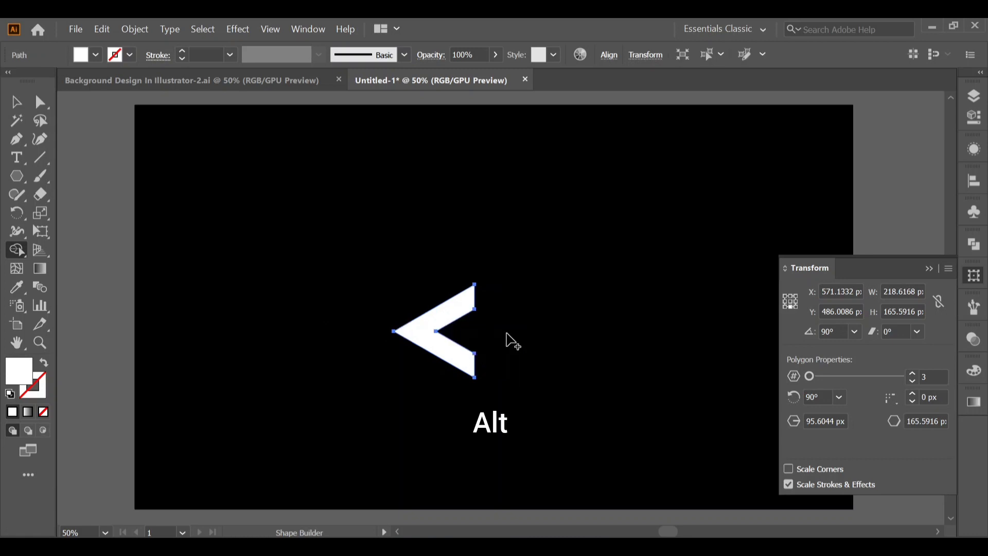
{"action": "key", "text": "v"}
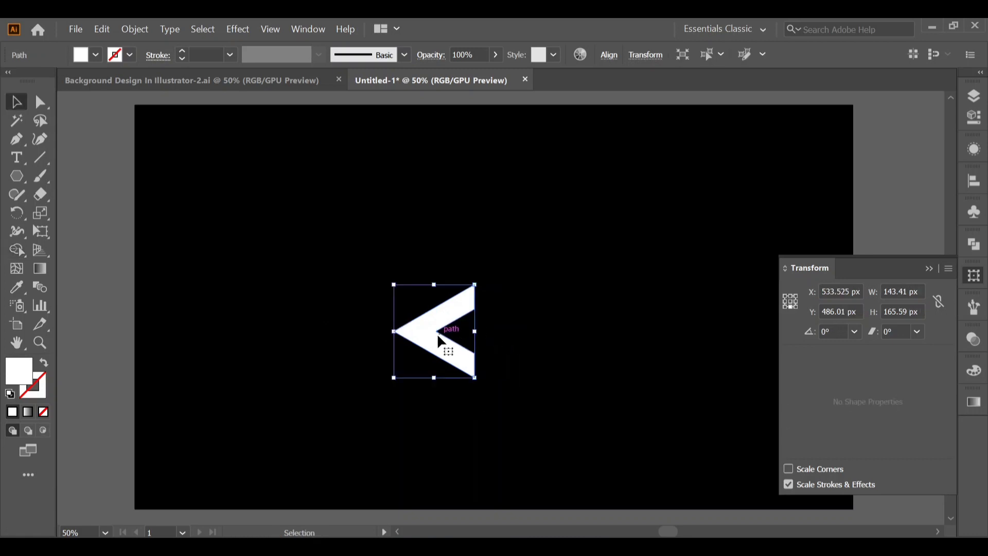
Swap the chevron's white fill onto its stroke and apply a black-and-white gradient from the Vignettes library to the stroke.
{"action": "left_click", "coordinate": [44, 365]}
{"action": "left_click", "coordinate": [45, 382]}
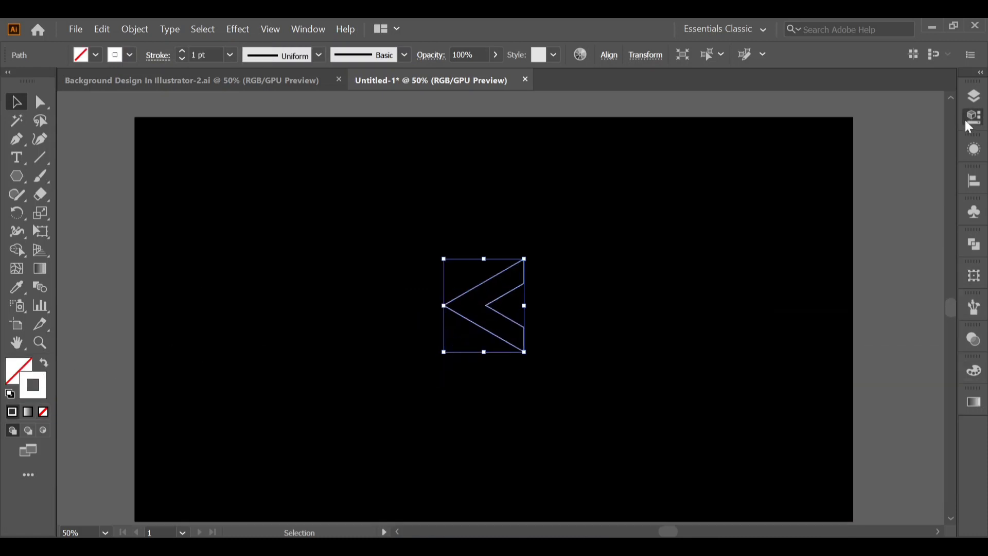
{"action": "left_click", "coordinate": [965, 120]}
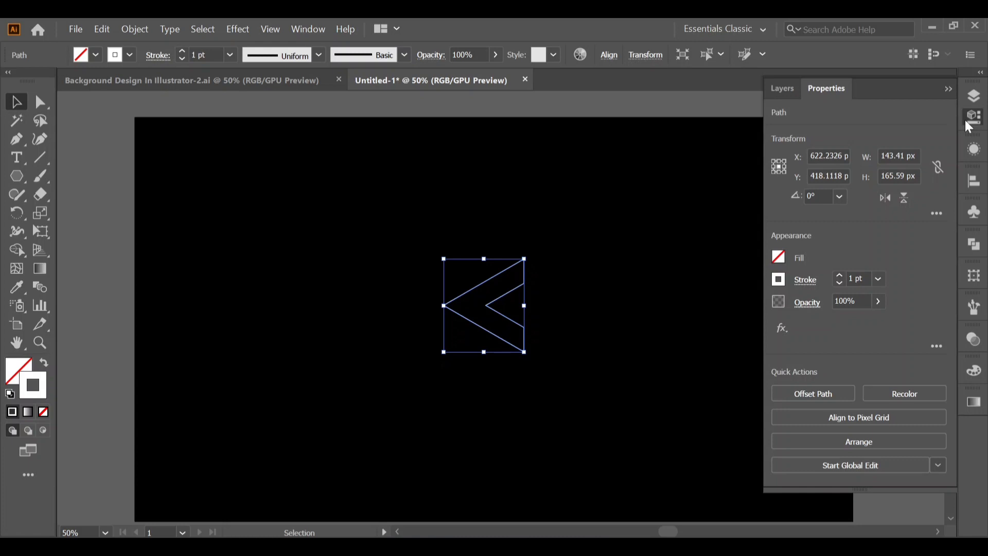
{"action": "left_click", "coordinate": [783, 282]}
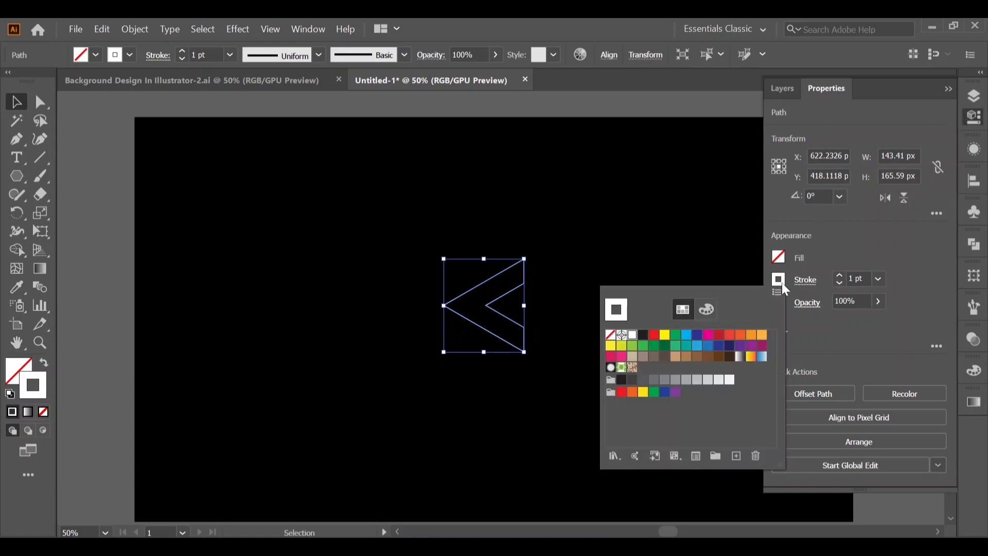
{"action": "left_click", "coordinate": [619, 461]}
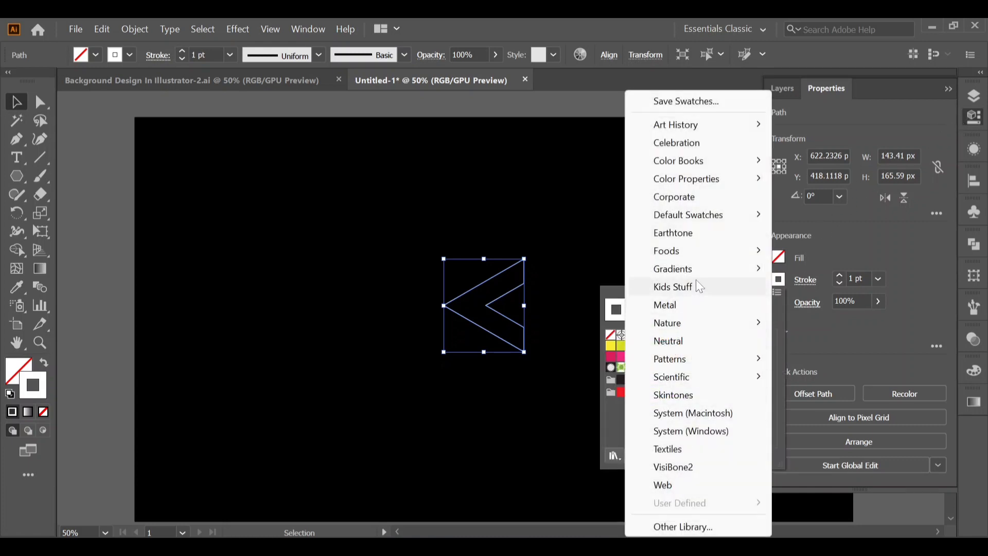
{"action": "mouse_move", "coordinate": [721, 261]}
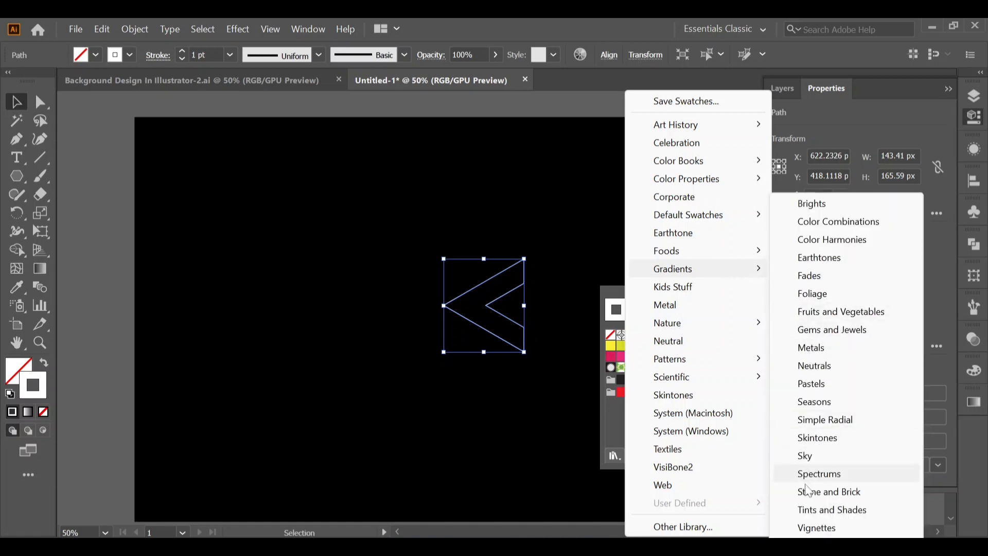
{"action": "left_click", "coordinate": [816, 528]}
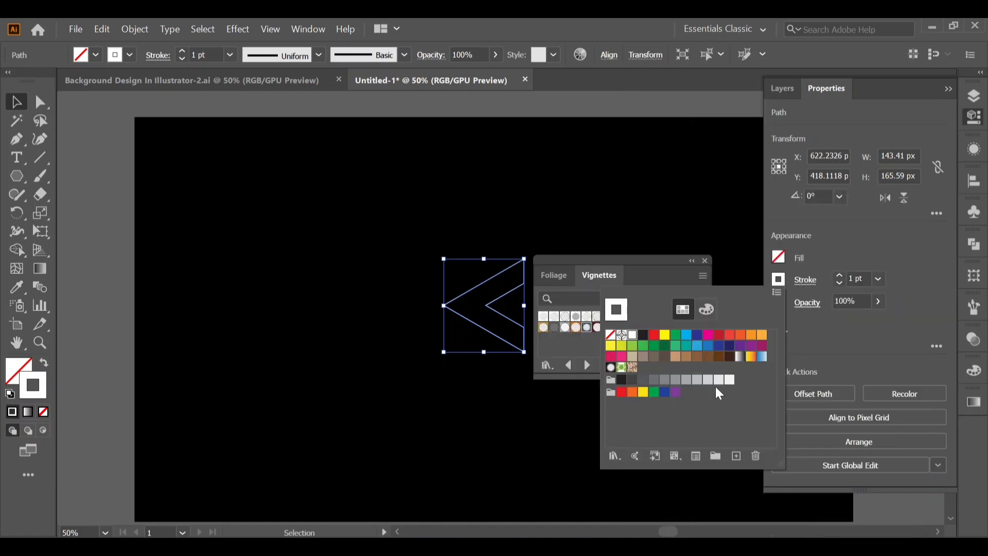
{"action": "left_click", "coordinate": [672, 278]}
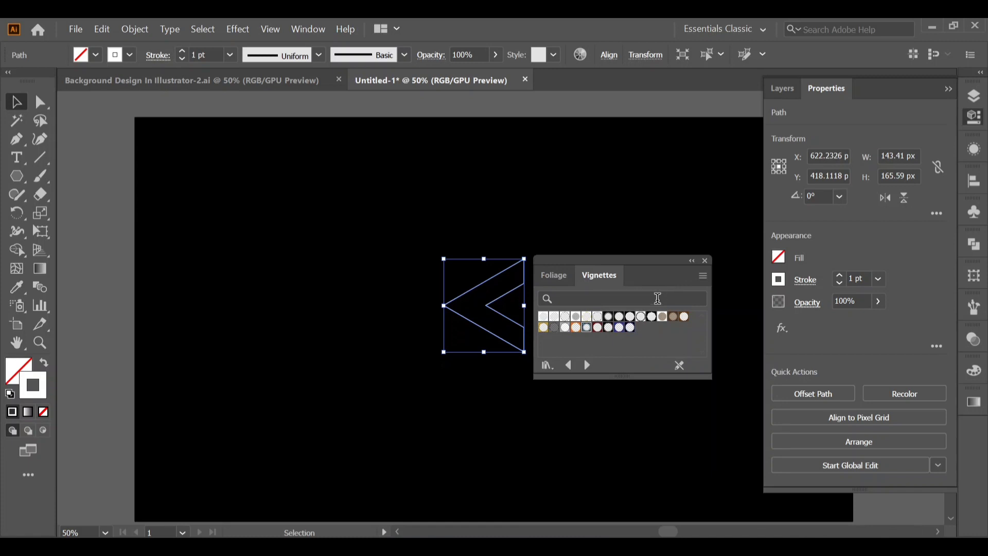
{"action": "left_click", "coordinate": [641, 317]}
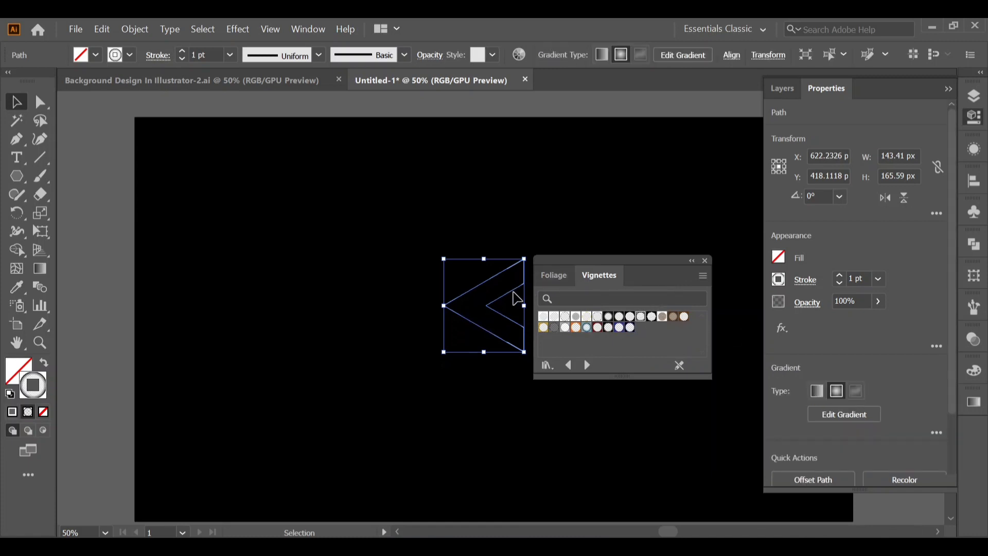
Duplicate the chevron to its left and give the copy's stroke the Sky Blue Vignette gradient.
{"action": "left_click_drag", "start_coordinate": [507, 297], "coordinate": [364, 319]}
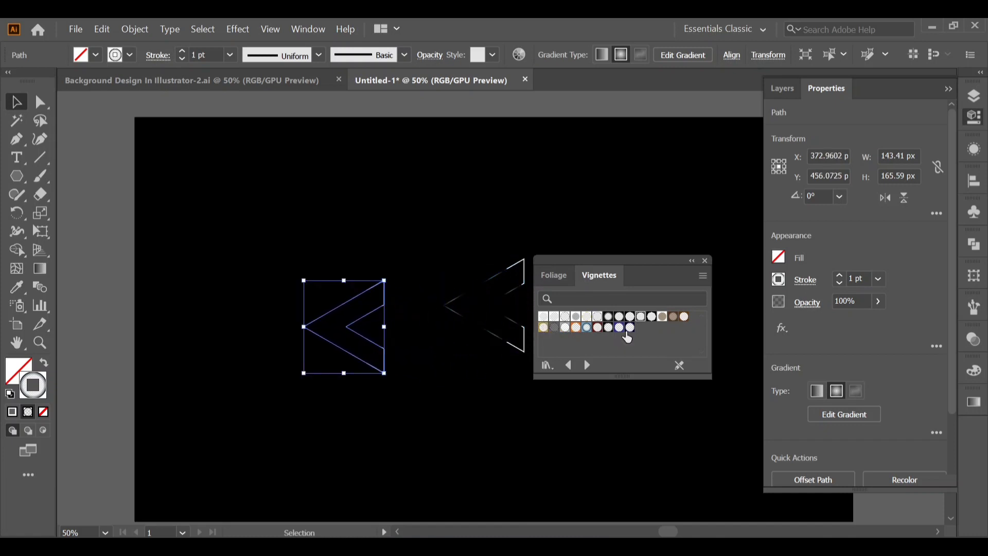
{"action": "left_click", "coordinate": [587, 328]}
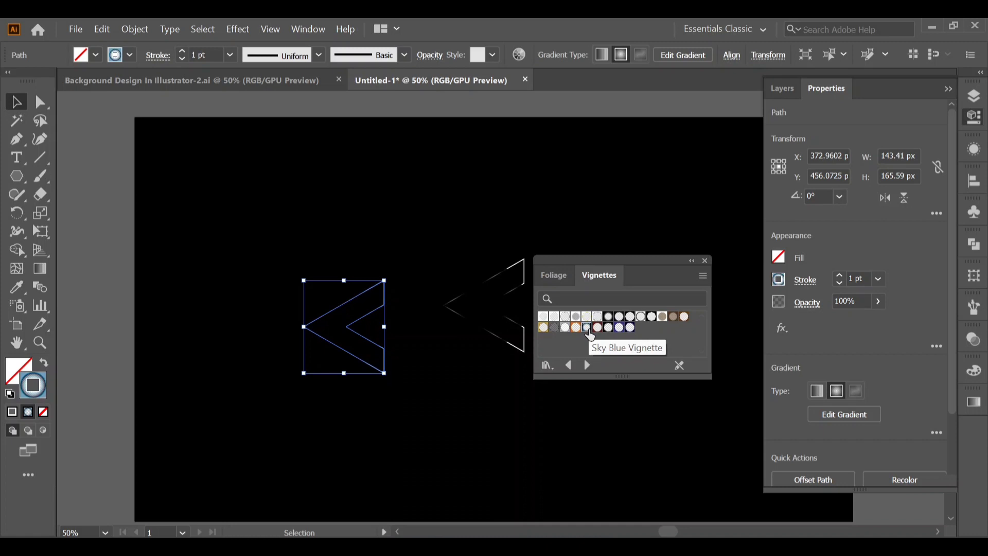
{"action": "left_click", "coordinate": [705, 261]}
{"action": "left_click", "coordinate": [581, 392]}
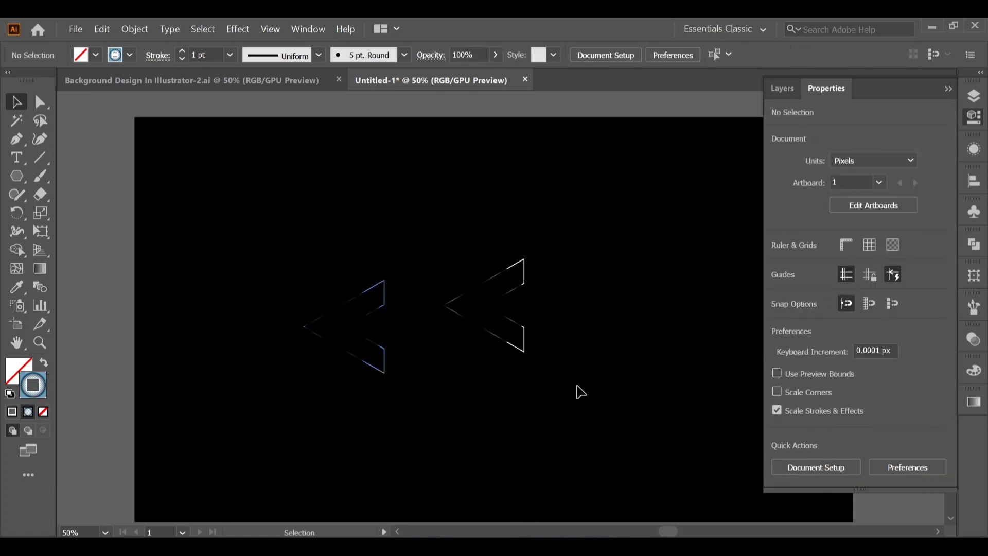
Move the white chevron up and right, and set its first stroke gradient stop to 0% location and 80% opacity.
{"action": "left_click_drag", "start_coordinate": [524, 352], "coordinate": [597, 340]}
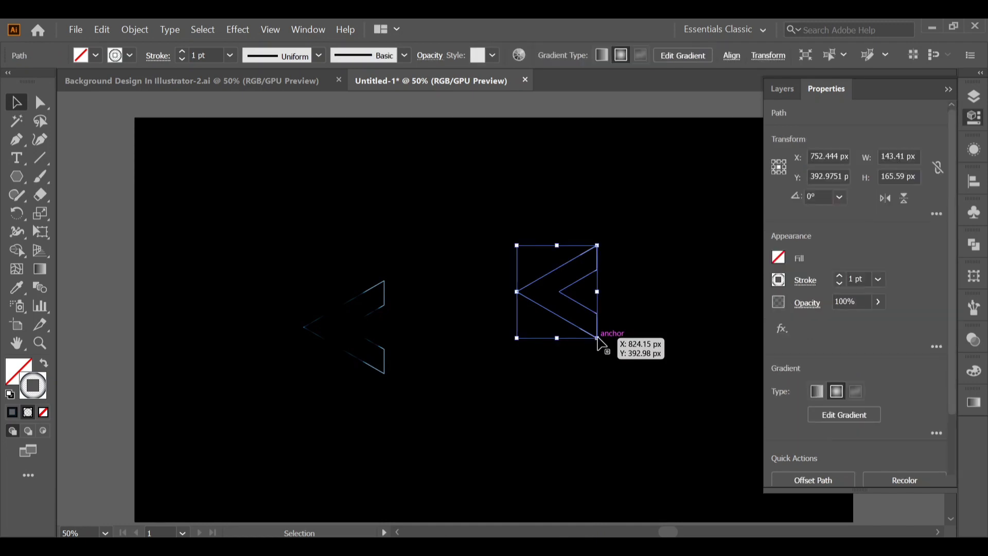
{"action": "left_click", "coordinate": [936, 435]}
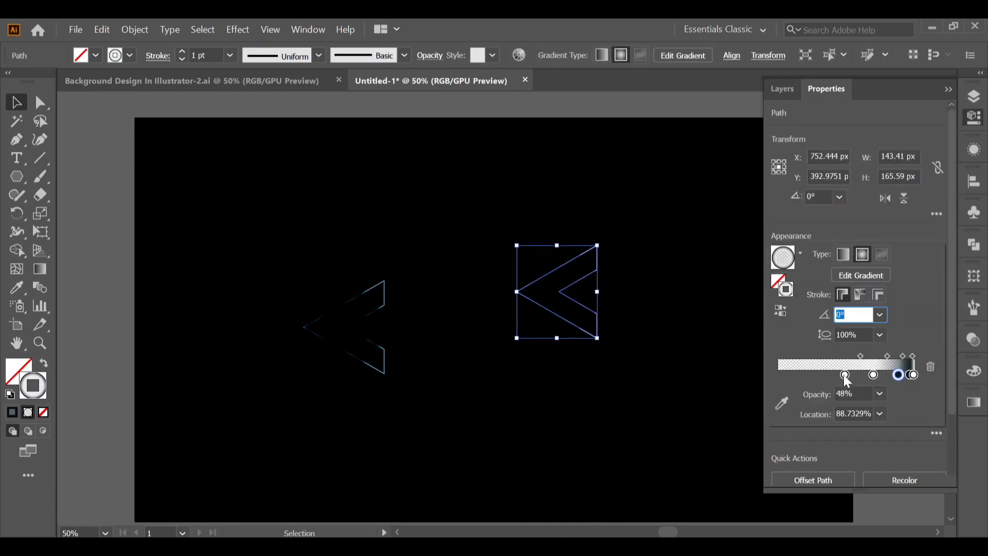
{"action": "left_click_drag", "start_coordinate": [844, 375], "coordinate": [769, 375]}
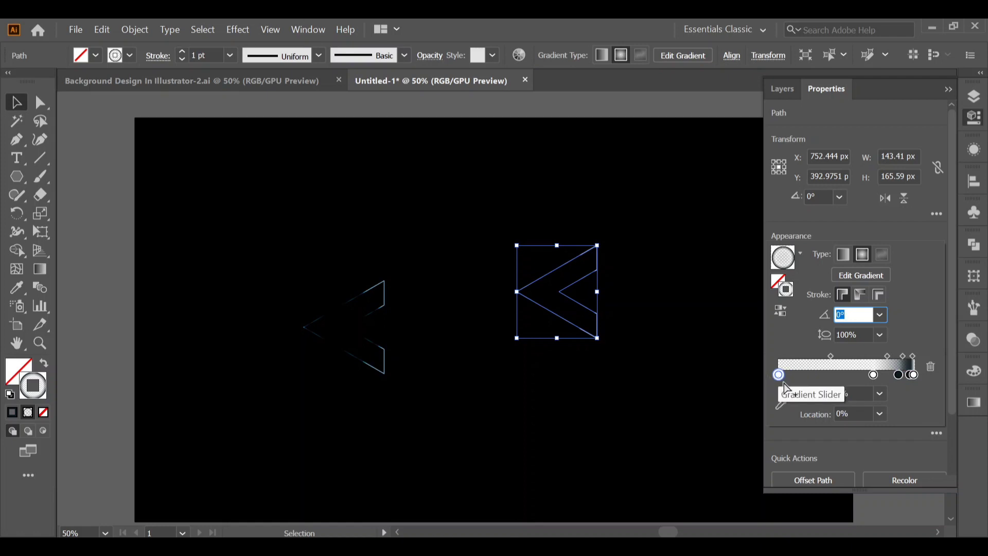
{"action": "left_click", "coordinate": [878, 393]}
{"action": "left_click", "coordinate": [901, 344]}
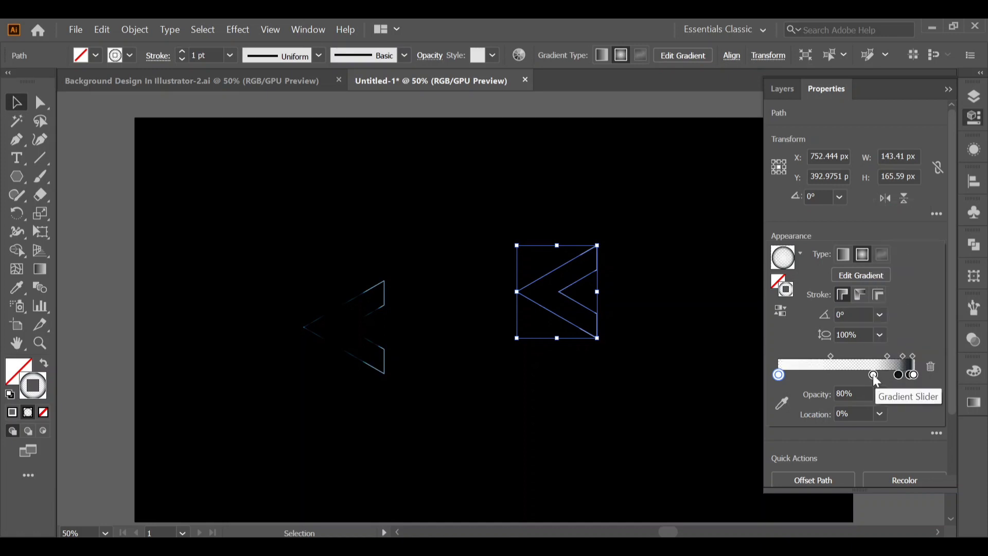
Respace the white chevron's remaining gradient stops to about 39.6%, 68.6% and the far end, deleting the extra dark stop near the end.
{"action": "left_click_drag", "start_coordinate": [873, 374], "coordinate": [831, 375]}
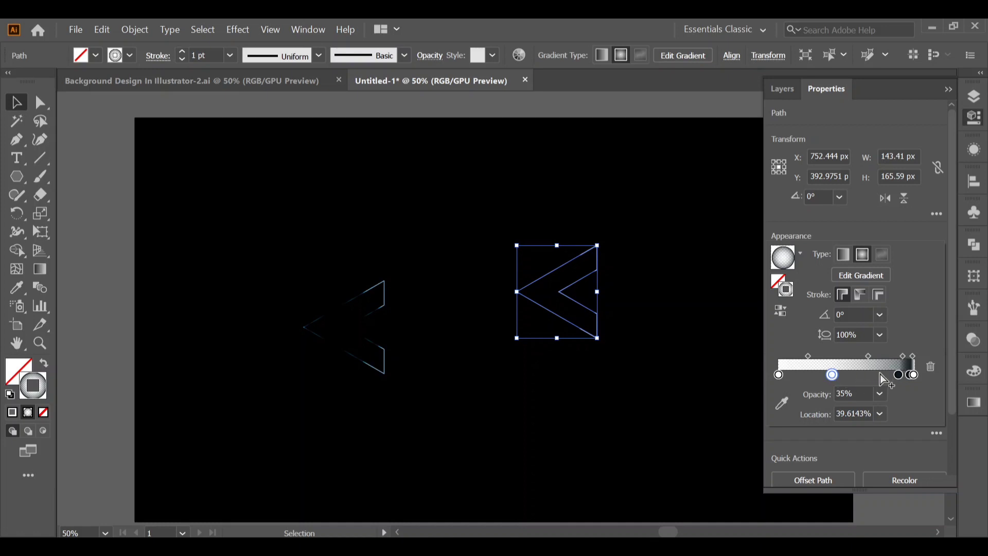
{"action": "mouse_move", "coordinate": [898, 375]}
{"action": "left_mouse_down"}
{"action": "mouse_move", "coordinate": [857, 375]}
{"action": "mouse_move", "coordinate": [903, 375]}
{"action": "mouse_move", "coordinate": [891, 375]}
{"action": "left_mouse_up"}
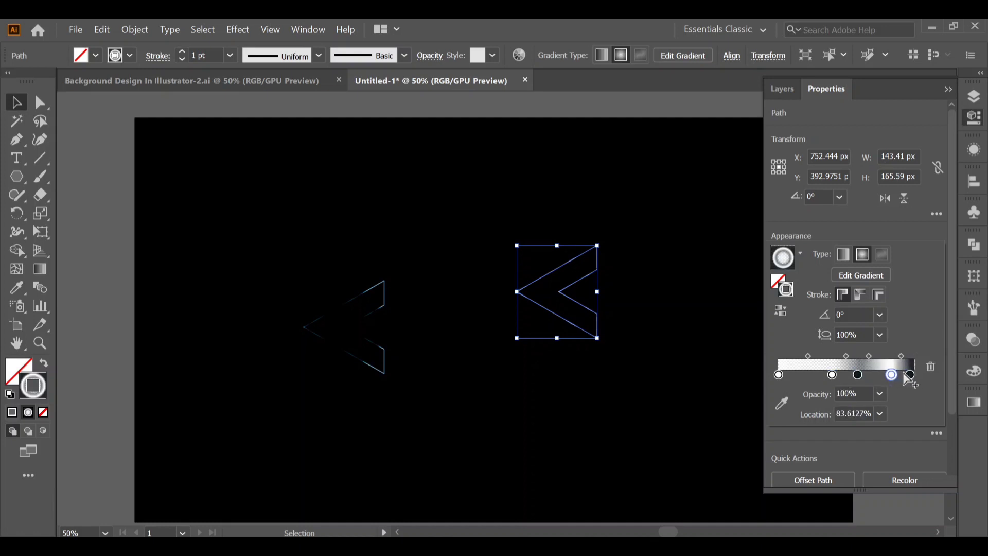
{"action": "left_click", "coordinate": [909, 375]}
{"action": "left_click", "coordinate": [929, 370]}
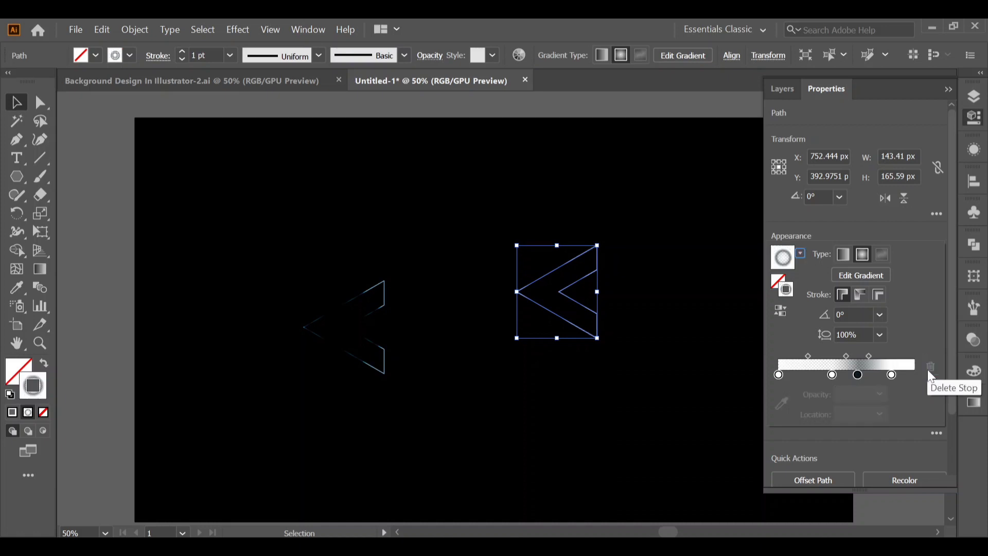
{"action": "left_click_drag", "start_coordinate": [893, 374], "coordinate": [871, 375]}
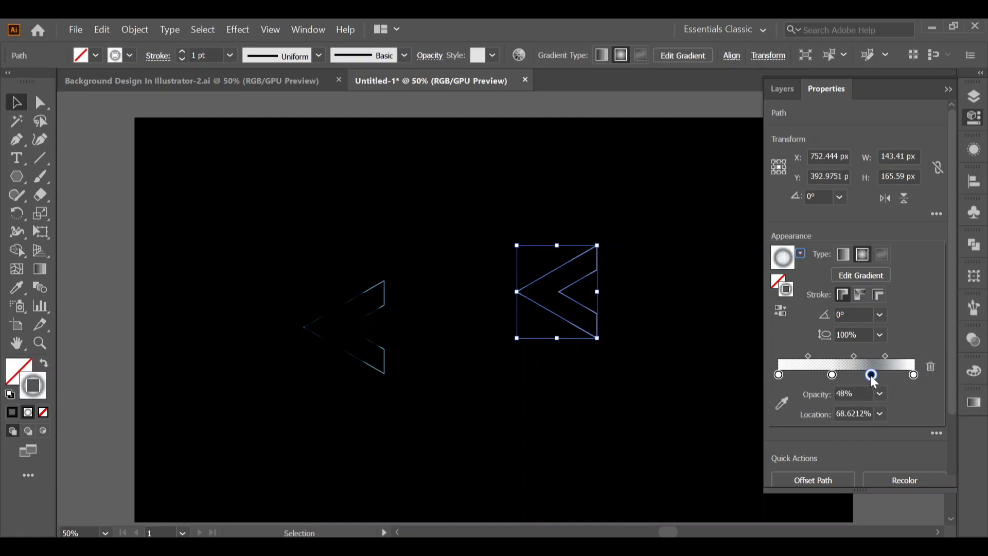
Set the opacity of the white chevron's second gradient stop to 70% and deselect the shape.
{"action": "left_click", "coordinate": [832, 375]}
{"action": "left_click", "coordinate": [878, 393]}
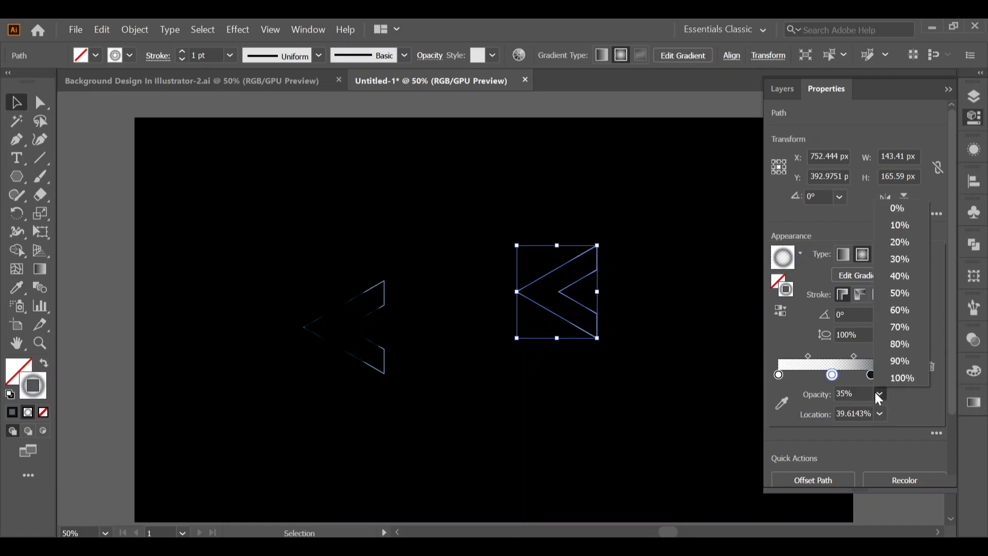
{"action": "left_click", "coordinate": [906, 328]}
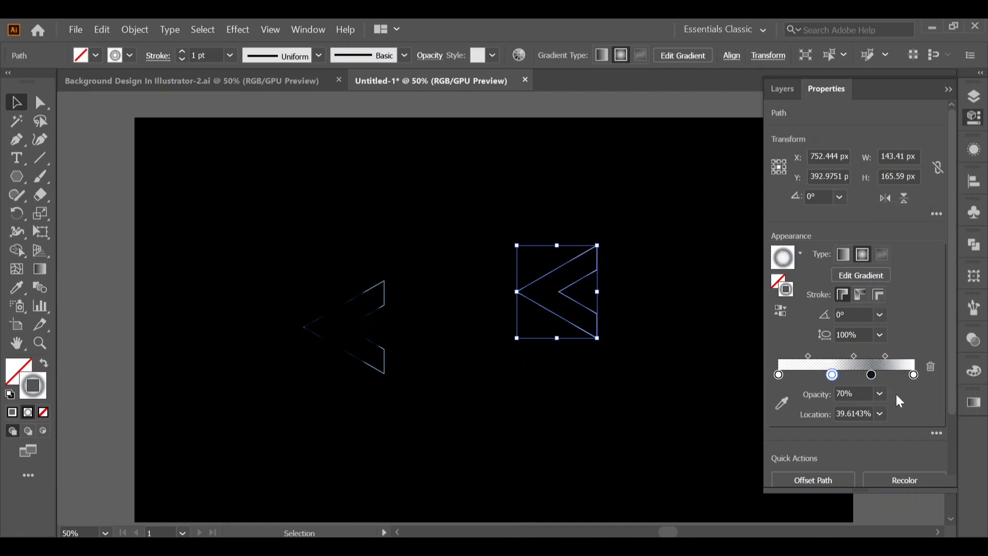
{"action": "left_click", "coordinate": [727, 393]}
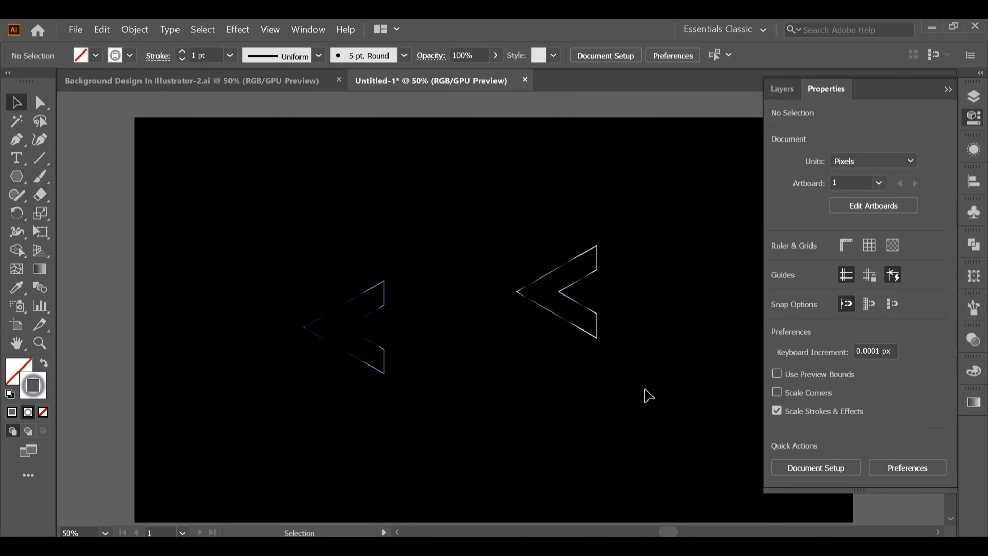
On the blue chevron's stroke gradient, move the first stop to 0%, shift the second inward, delete the black stop, and move the last to 100%.
{"action": "left_click", "coordinate": [387, 377]}
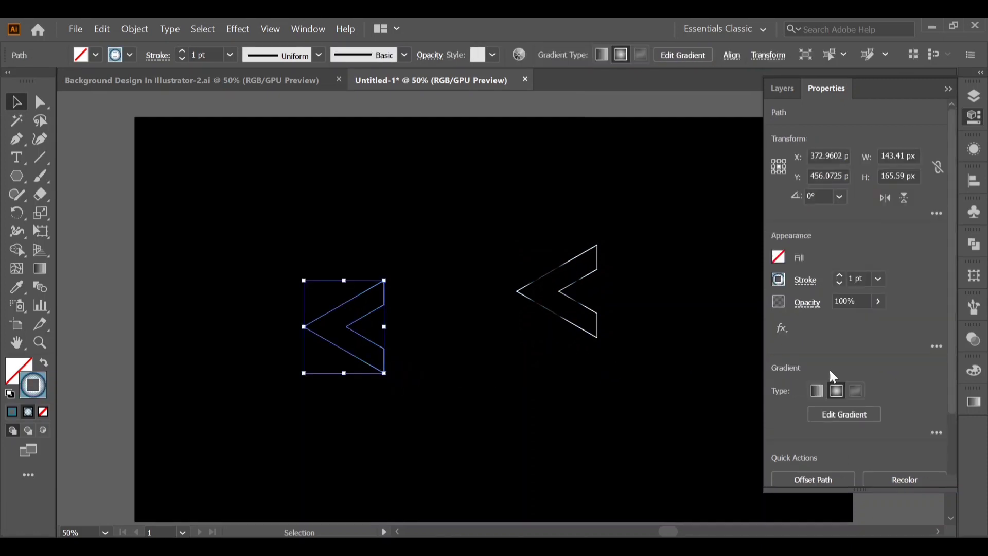
{"action": "left_click", "coordinate": [938, 430]}
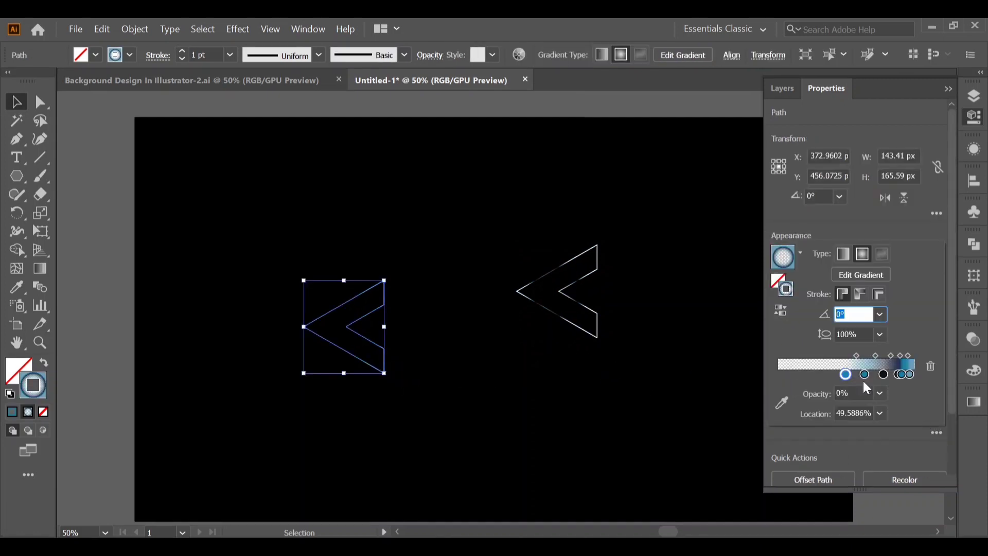
{"action": "left_click_drag", "start_coordinate": [847, 375], "coordinate": [779, 379]}
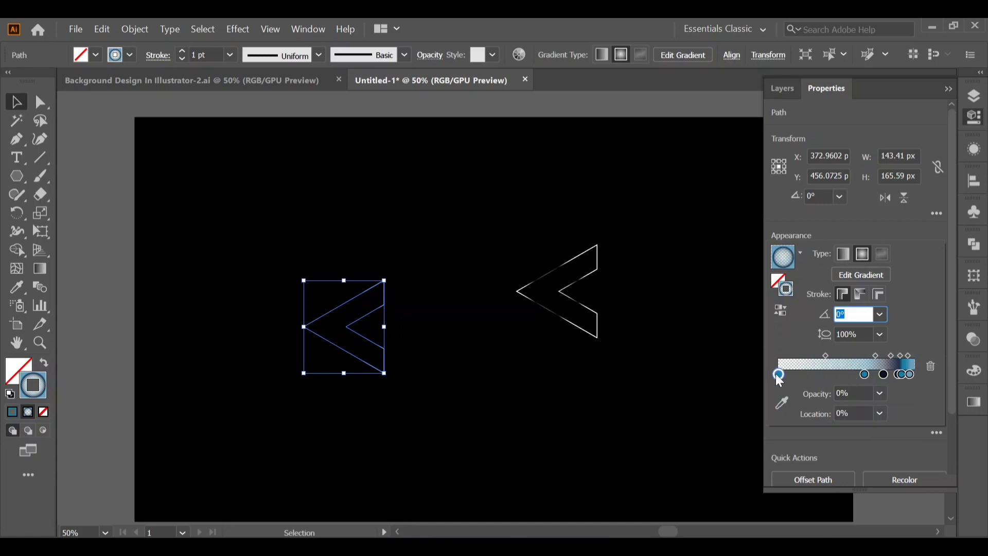
{"action": "mouse_move", "coordinate": [866, 374]}
{"action": "left_mouse_down"}
{"action": "mouse_move", "coordinate": [836, 374]}
{"action": "mouse_move", "coordinate": [868, 375]}
{"action": "left_mouse_up"}
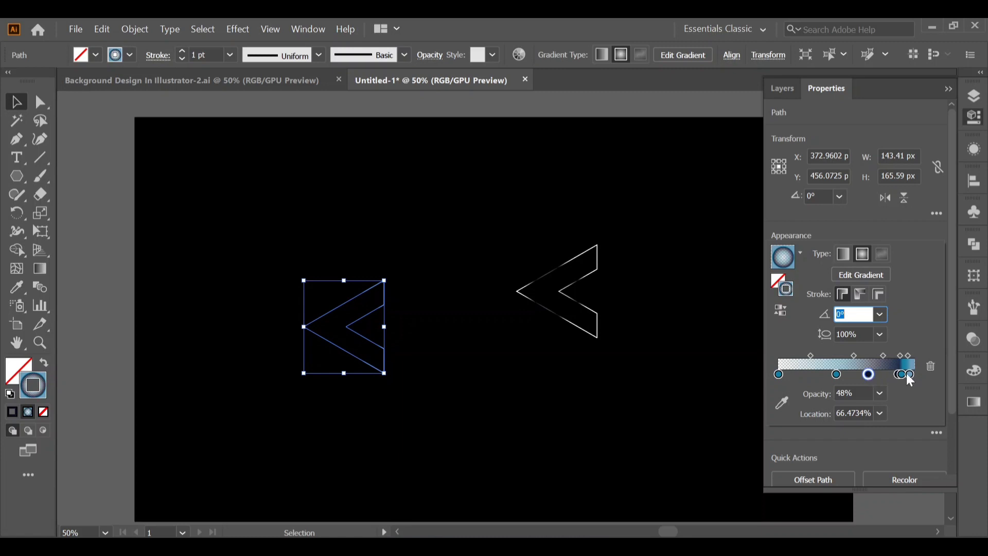
{"action": "left_click", "coordinate": [931, 366]}
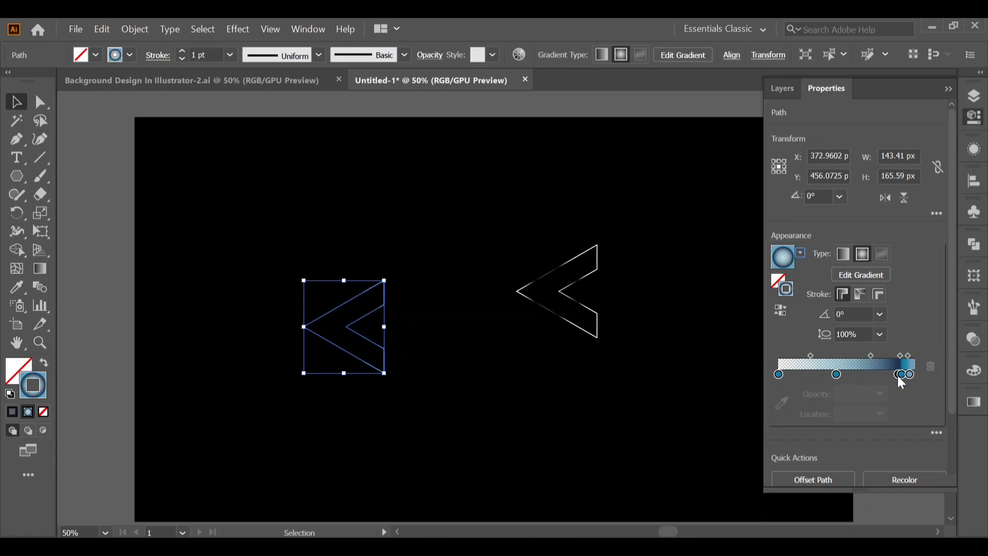
{"action": "left_click_drag", "start_coordinate": [909, 374], "coordinate": [915, 377]}
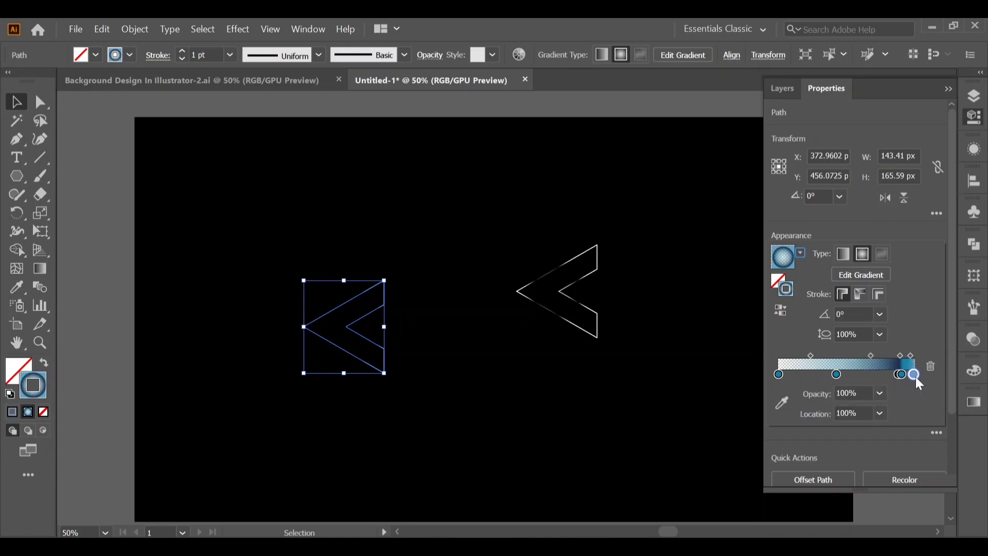
Recolor the blue chevron's end gradient stop to bright green, R 112, G 255, B 84 (70FF54).
{"action": "double_click", "coordinate": [914, 375]}
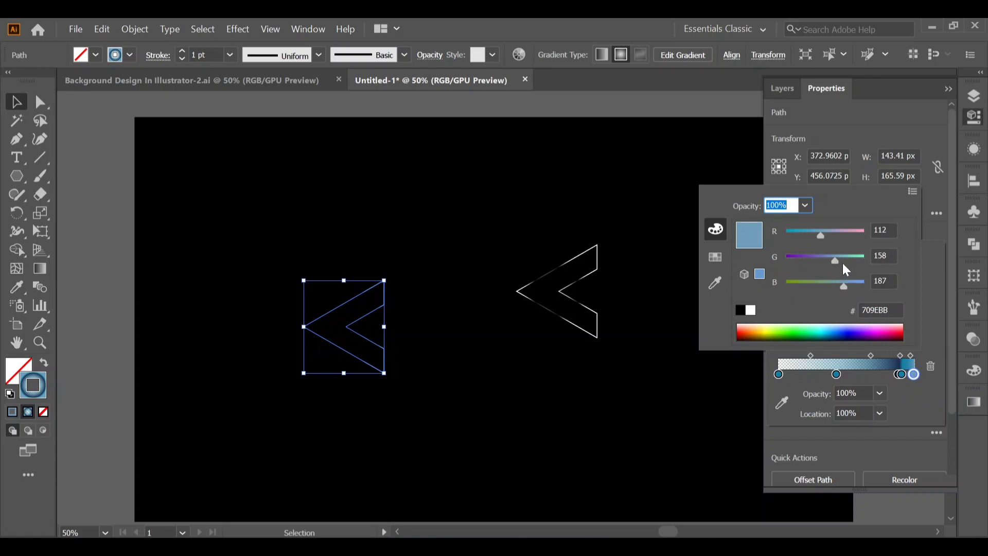
{"action": "left_click_drag", "start_coordinate": [838, 261], "coordinate": [812, 285]}
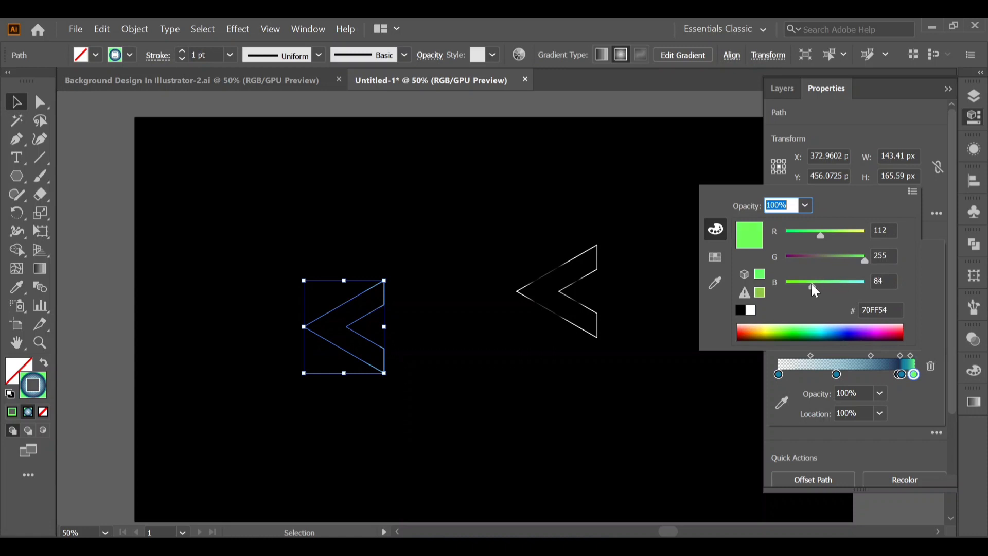
{"action": "left_click", "coordinate": [928, 341]}
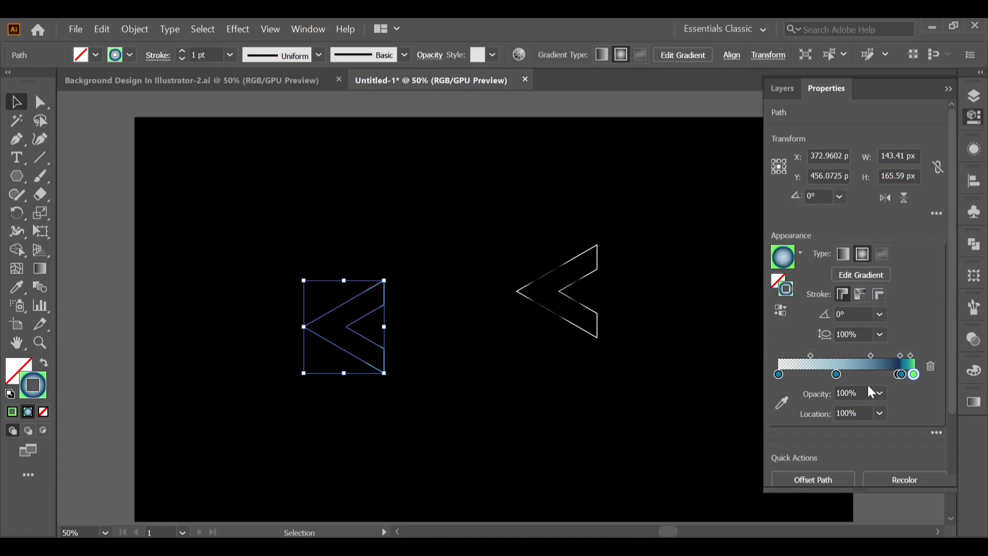
Recolor the left chevron's first gradient stop to cyan, R 20, G 250, B 255, and set its opacity to 80%.
{"action": "double_click", "coordinate": [779, 374]}
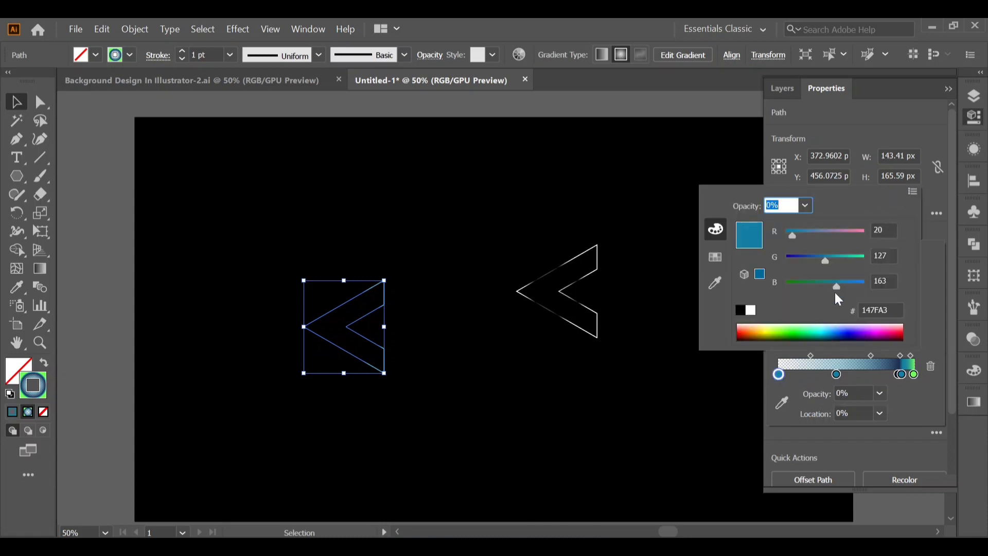
{"action": "left_click_drag", "start_coordinate": [854, 287], "coordinate": [880, 296]}
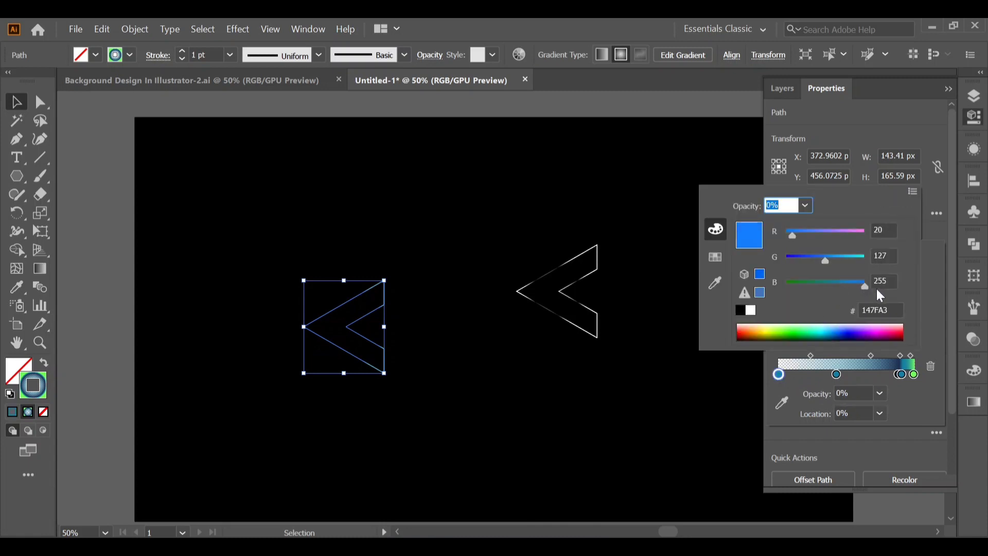
{"action": "left_click_drag", "start_coordinate": [826, 259], "coordinate": [866, 264]}
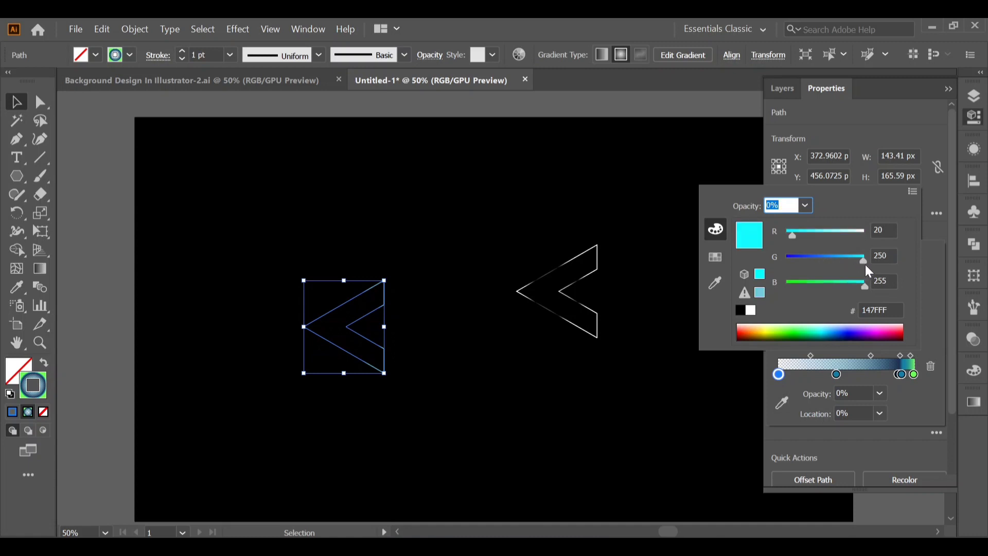
{"action": "left_click", "coordinate": [749, 384]}
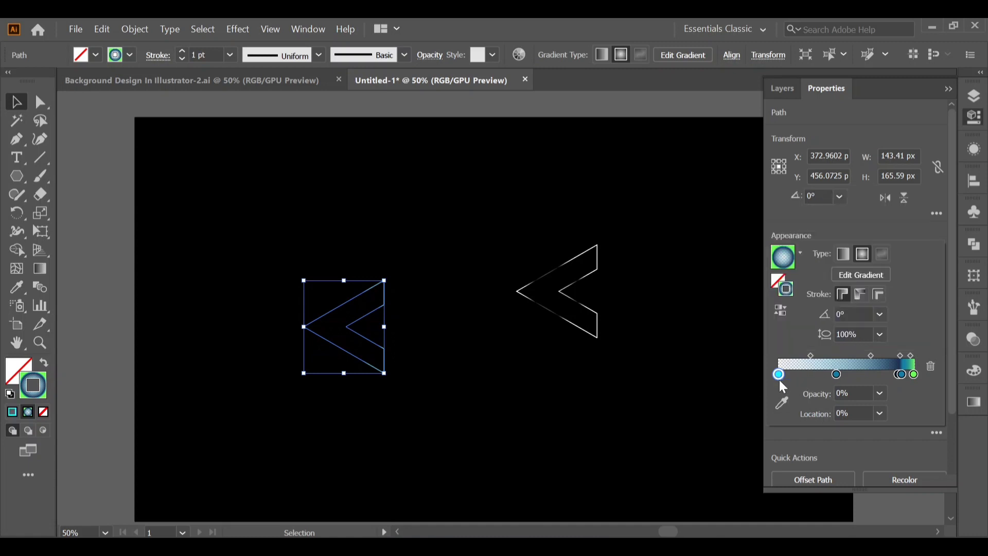
{"action": "left_click", "coordinate": [880, 393]}
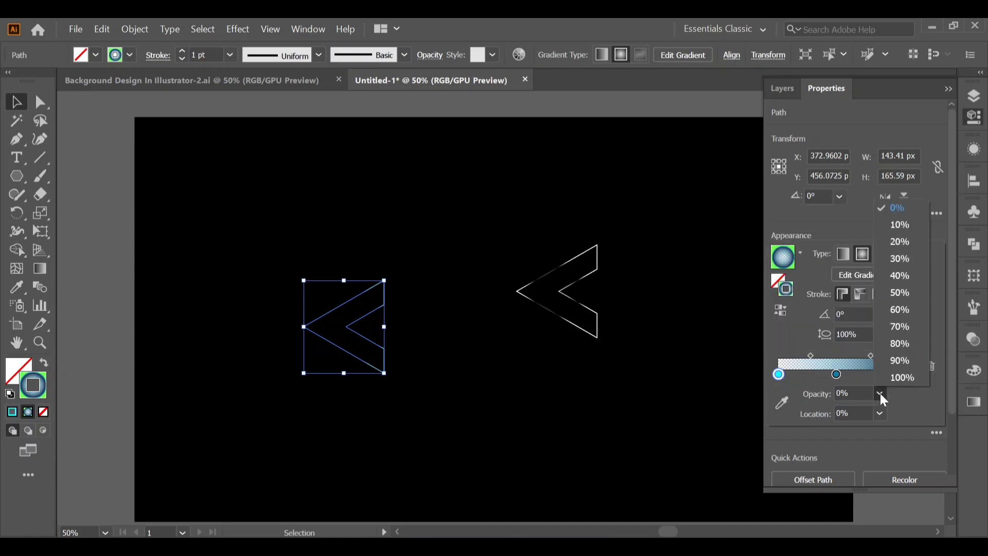
{"action": "left_click", "coordinate": [897, 345]}
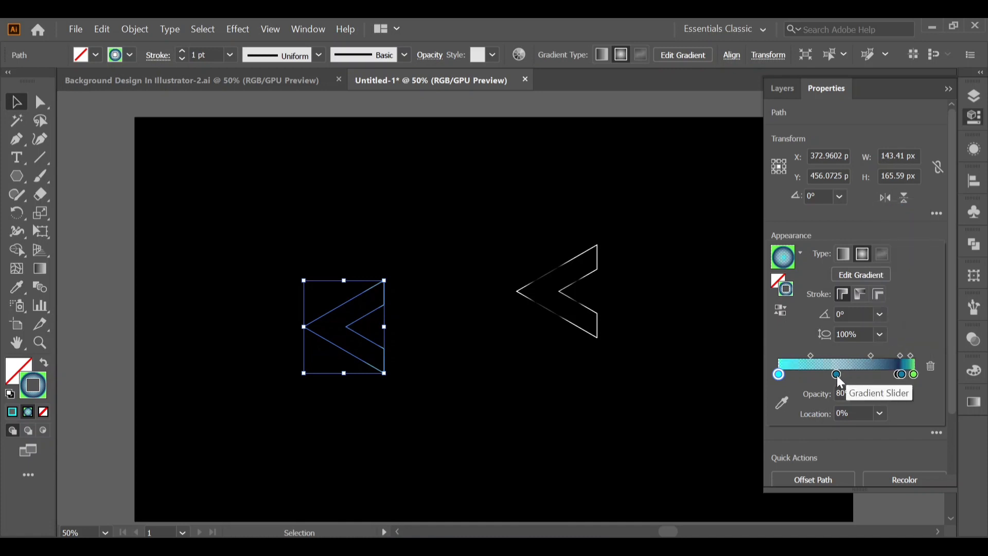
Delete the dark navy stop near the gradient's end and respace the two middle stops to about 37% and 66%.
{"action": "left_click_drag", "start_coordinate": [837, 374], "coordinate": [878, 375]}
{"action": "left_click", "coordinate": [898, 374]}
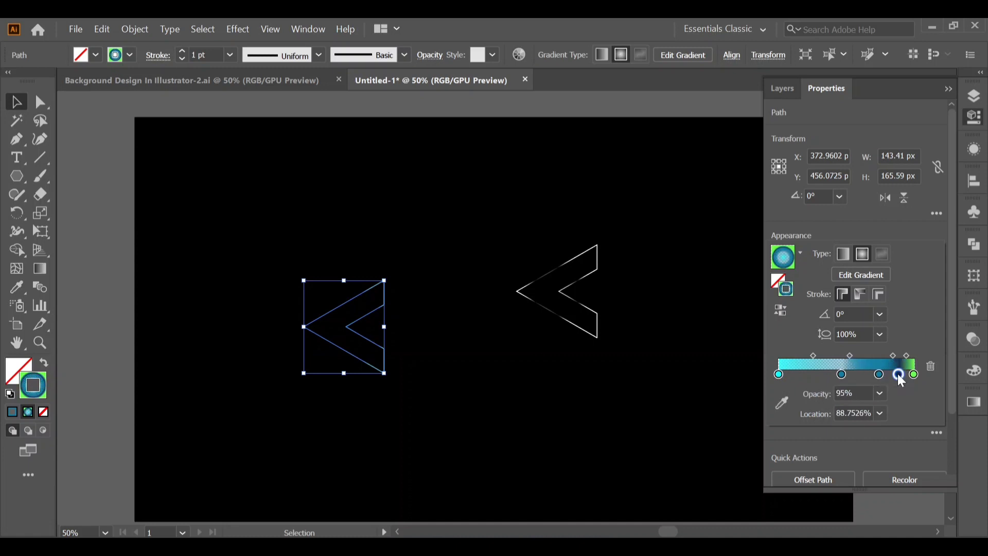
{"action": "left_click", "coordinate": [930, 366]}
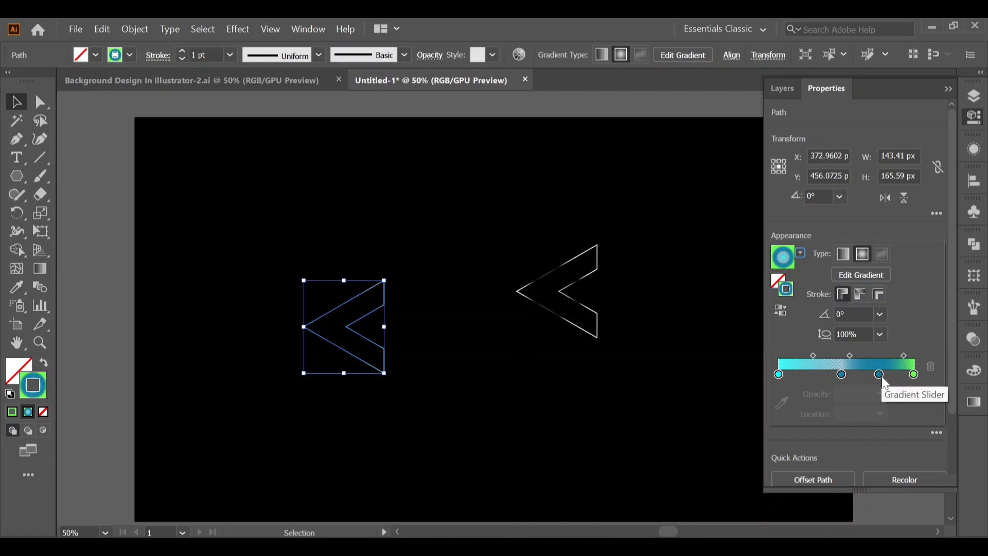
{"action": "left_click", "coordinate": [878, 375]}
{"action": "left_click_drag", "start_coordinate": [878, 375], "coordinate": [814, 358]}
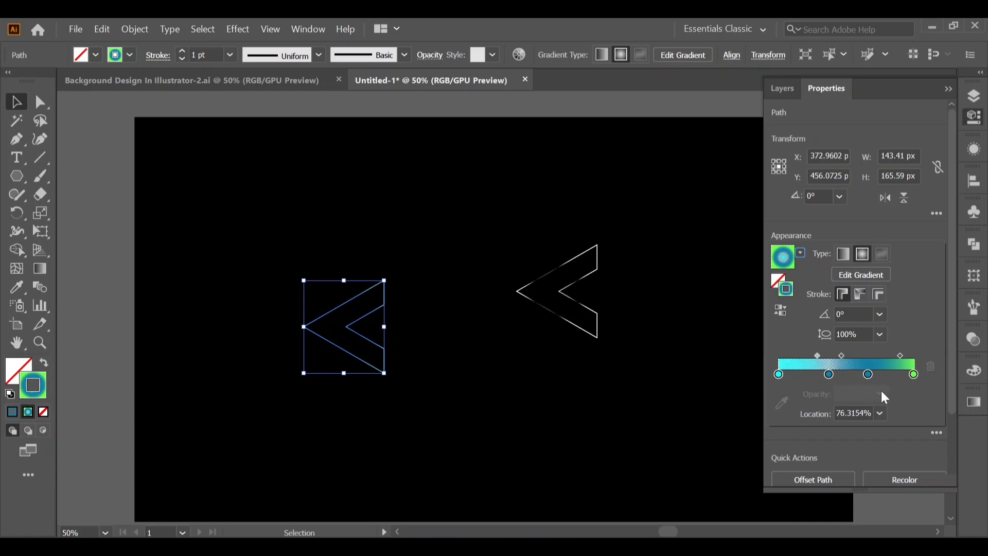
Recolor the left chevron's third gradient stop to green 14F0A3 and its second stop to blue 147FFF.
{"action": "double_click", "coordinate": [869, 375]}
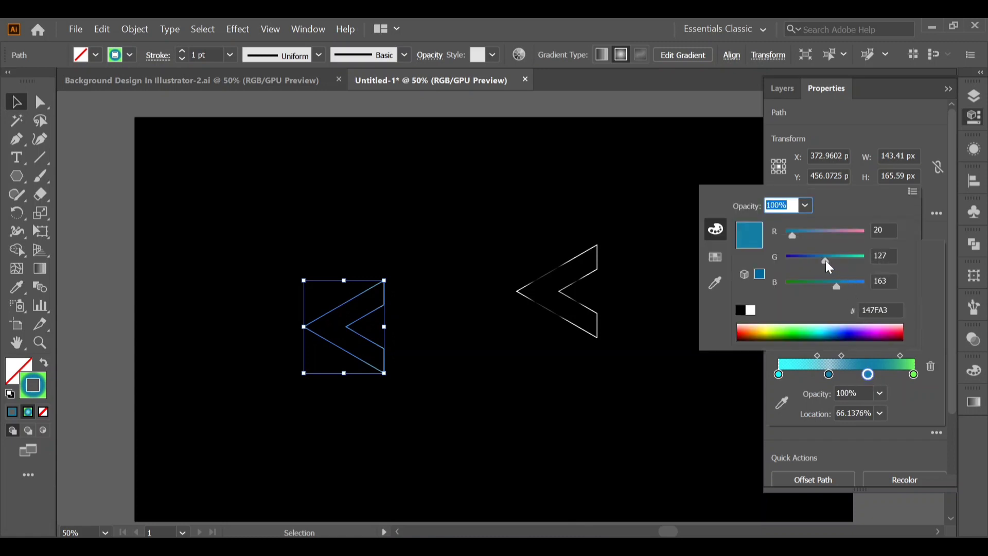
{"action": "left_click_drag", "start_coordinate": [825, 262], "coordinate": [860, 264]}
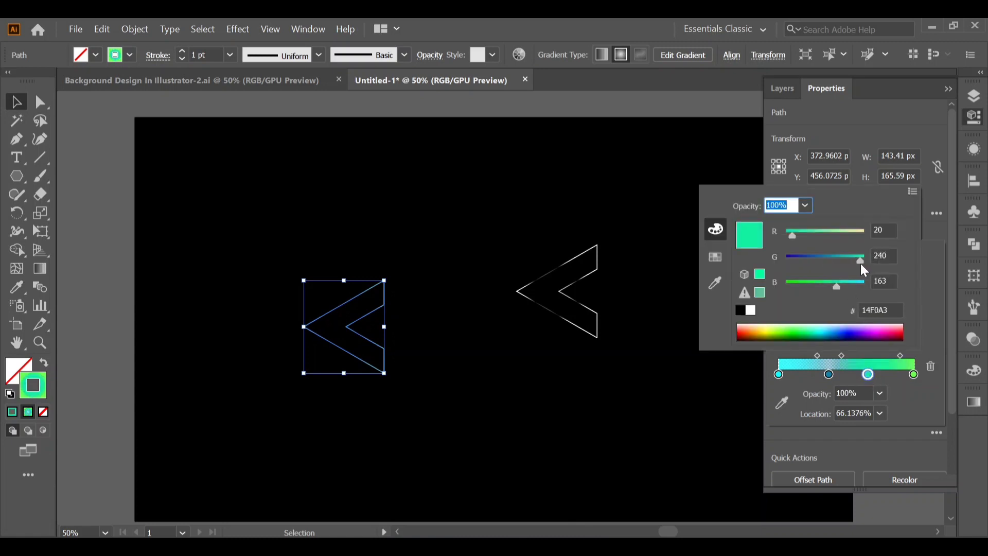
{"action": "left_click", "coordinate": [828, 374]}
{"action": "double_click", "coordinate": [829, 374]}
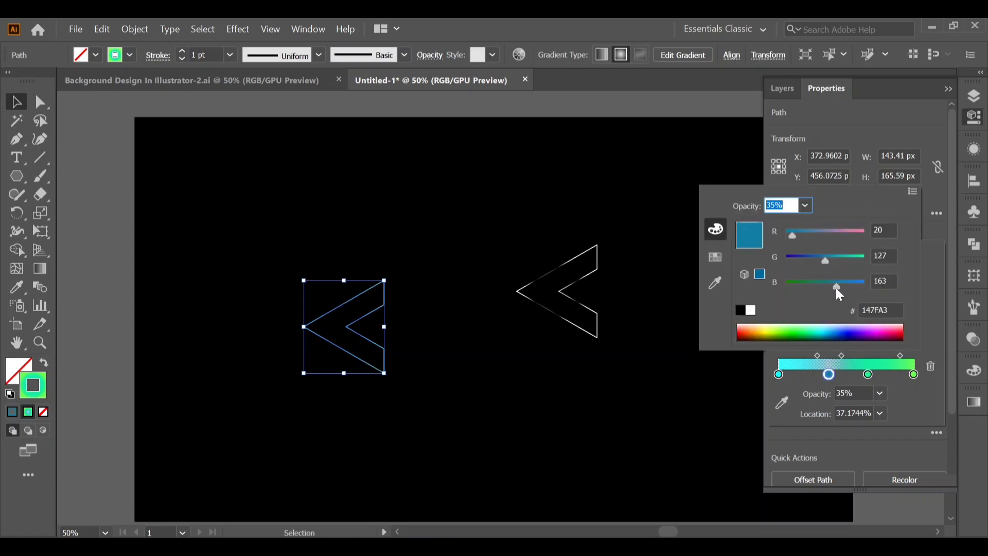
{"action": "left_click_drag", "start_coordinate": [836, 287], "coordinate": [864, 292]}
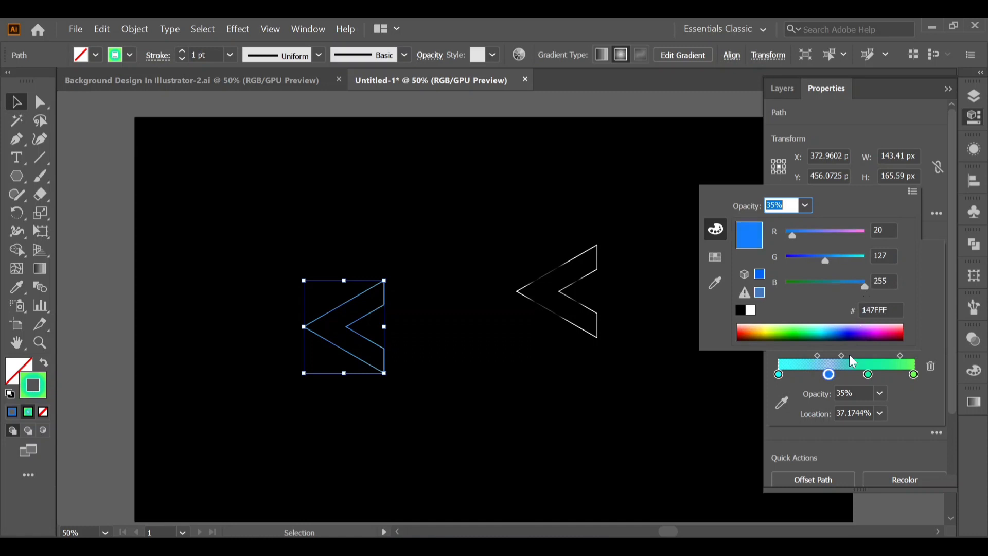
Set the opacity of the left chevron's second gradient stop to 60%.
{"action": "left_click", "coordinate": [876, 393]}
{"action": "left_click", "coordinate": [879, 393]}
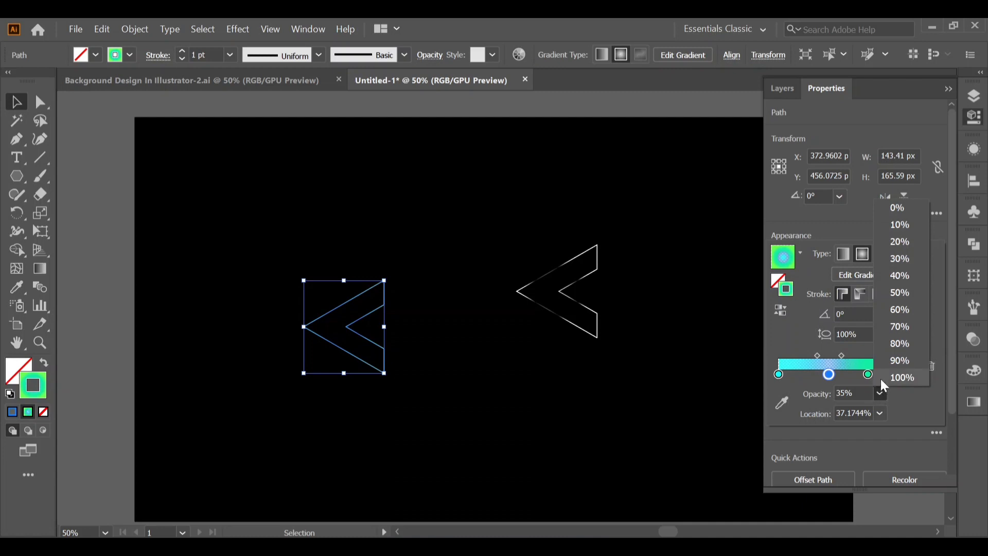
{"action": "left_click", "coordinate": [902, 313]}
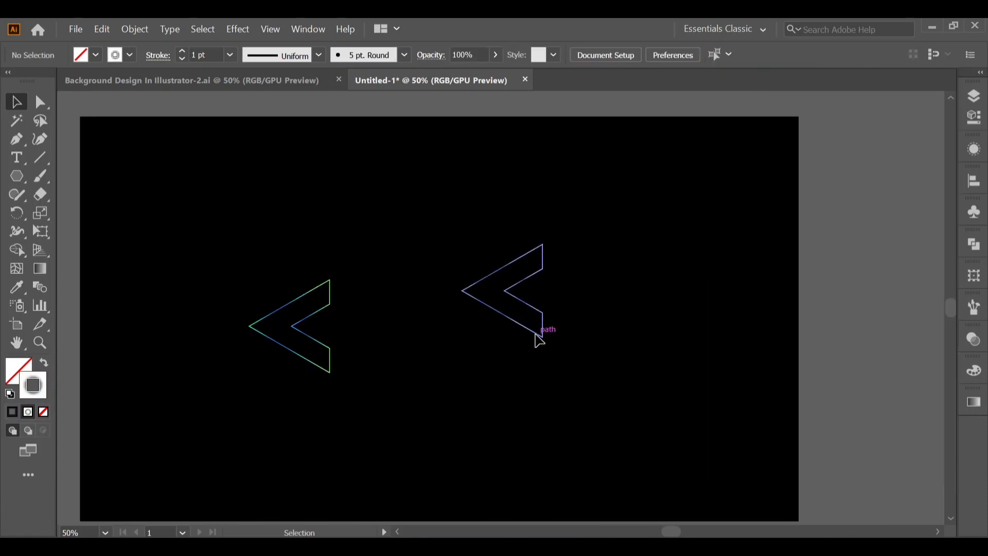
Move the white chevron to the artboard's top-left corner and scale it down proportionally to about 40% of its size.
{"action": "left_click_drag", "start_coordinate": [539, 340], "coordinate": [166, 215]}
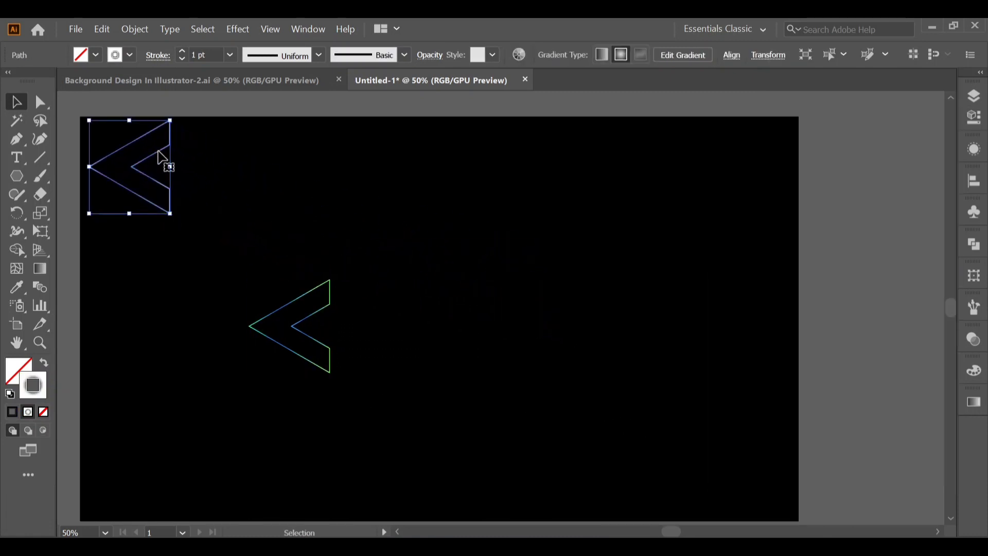
{"action": "left_click_drag", "start_coordinate": [171, 121], "coordinate": [144, 147]}
Duplicate the small chevron directly to its right and repeat the duplication until a row spans the artboard's top edge.
{"action": "left_click", "coordinate": [165, 175]}
{"action": "key", "text": "ctrl+d"}
{"action": "key", "text": "ctrl+d"}
{"action": "key", "text": "ctrl+d"}
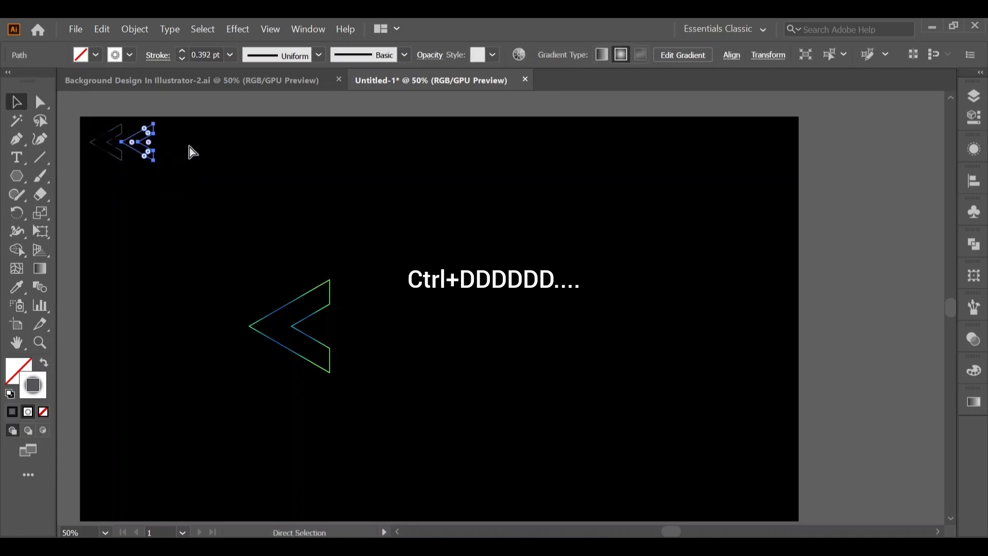
{"action": "key", "text": "ctrl+d"}
{"action": "key", "text": "ctrl+d"}
{"action": "key", "text": "ctrl+d"}
{"action": "key", "text": "ctrl+d"}
{"action": "key", "text": "ctrl+d"}
{"action": "key", "text": "ctrl+d"}
{"action": "key", "text": "ctrl+d"}
{"action": "key", "text": "ctrl+d"}
{"action": "key", "text": "ctrl+d"}
{"action": "key", "text": "ctrl+d"}
{"action": "key", "text": "ctrl+d"}
{"action": "key", "text": "ctrl+d"}
{"action": "key", "text": "ctrl+d"}
{"action": "key", "text": "ctrl+d"}
{"action": "key", "text": "ctrl+d"}
{"action": "key", "text": "ctrl+d"}
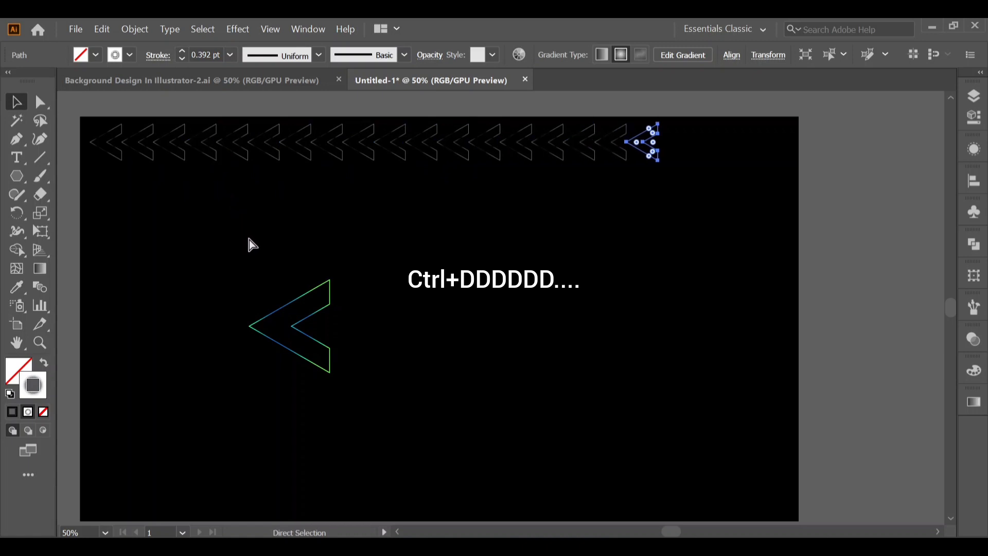
{"action": "key", "text": "ctrl+d"}
{"action": "key", "text": "ctrl+d"}
{"action": "key", "text": "ctrl+d"}
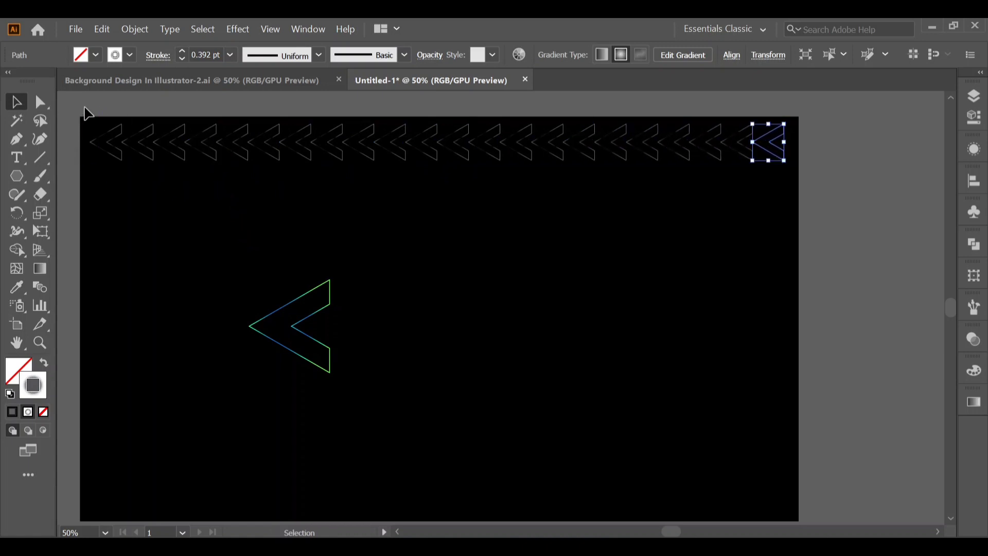
Group all the chevrons in the top row and set the group's stroke weight to 1 pt.
{"action": "left_click_drag", "start_coordinate": [85, 110], "coordinate": [783, 192]}
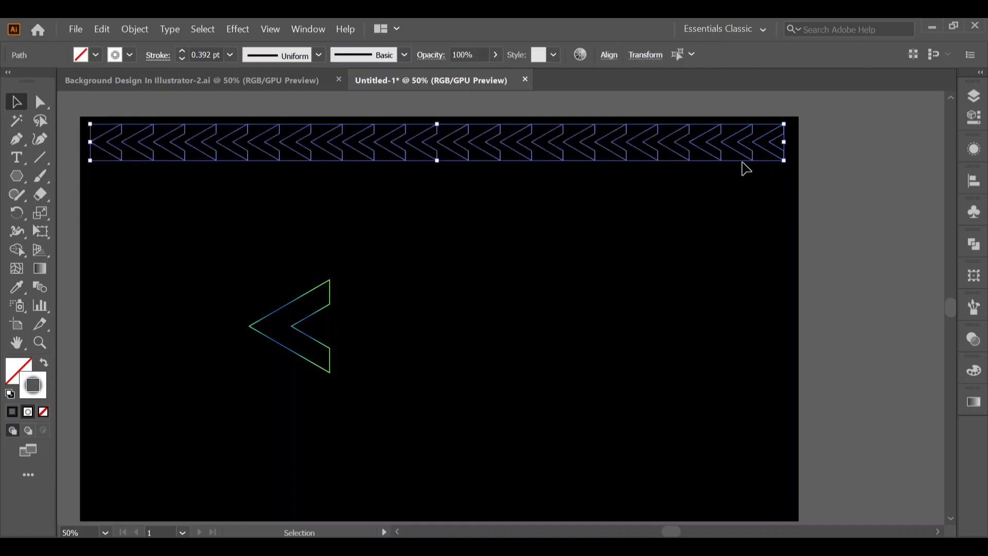
{"action": "right_click", "coordinate": [743, 163]}
{"action": "left_click", "coordinate": [783, 260]}
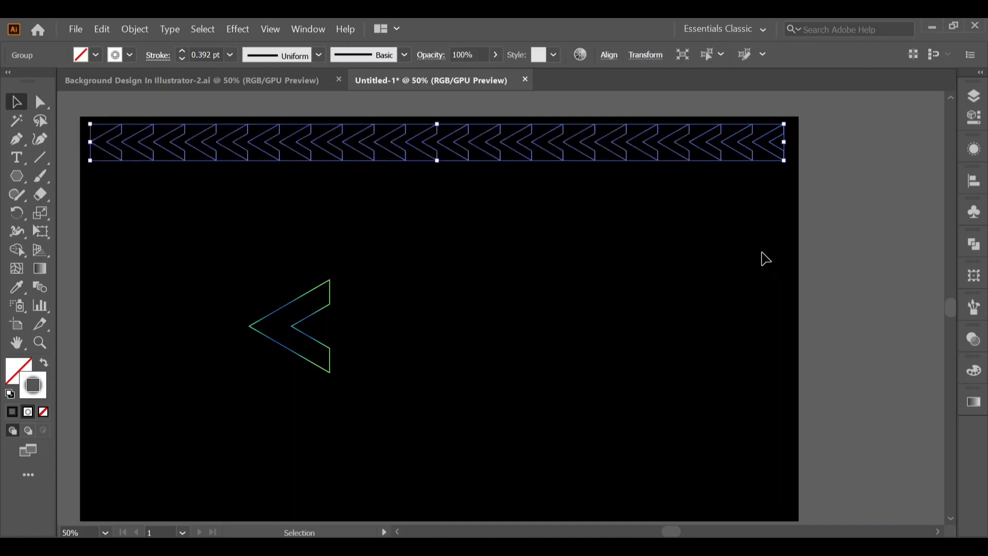
{"action": "key", "text": "ctrl+equal"}
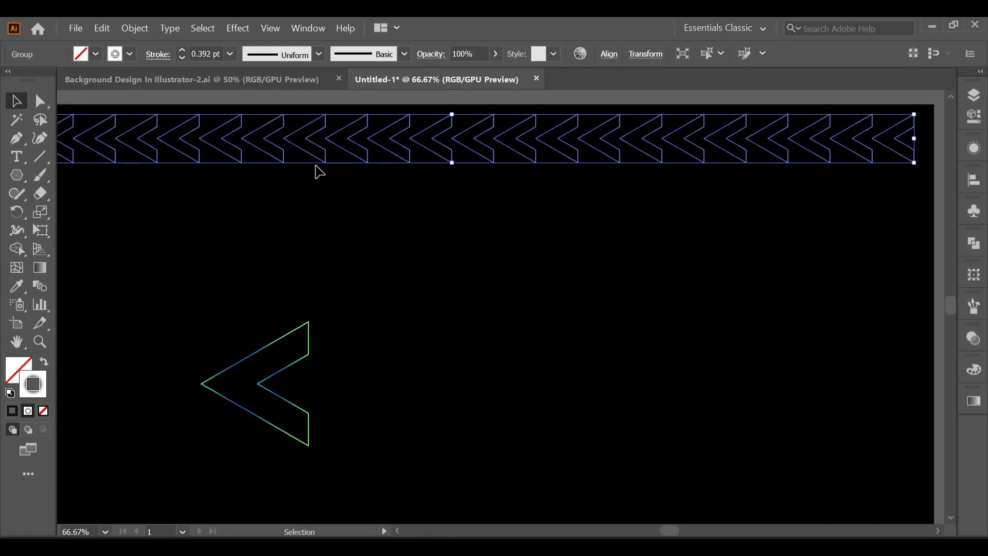
{"action": "left_click", "coordinate": [182, 51]}
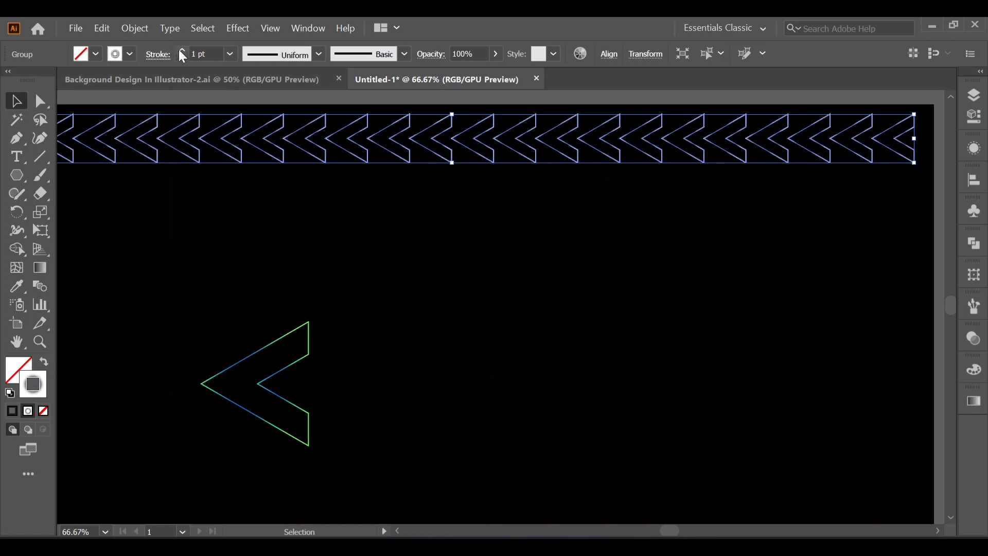
Copy the grouped chevron row and paste the copy in place over the original.
{"action": "left_click", "coordinate": [95, 29]}
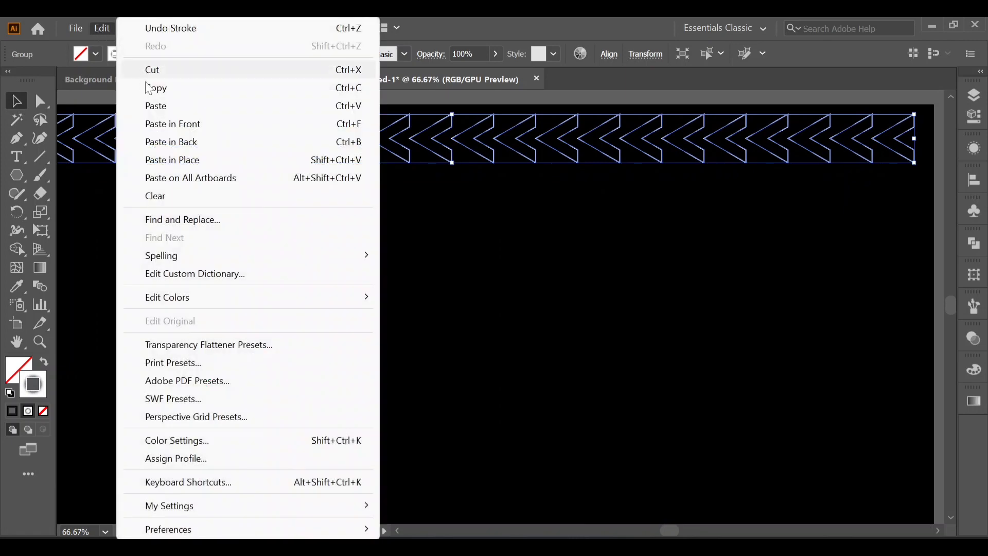
{"action": "left_click", "coordinate": [152, 89]}
{"action": "left_click", "coordinate": [96, 27]}
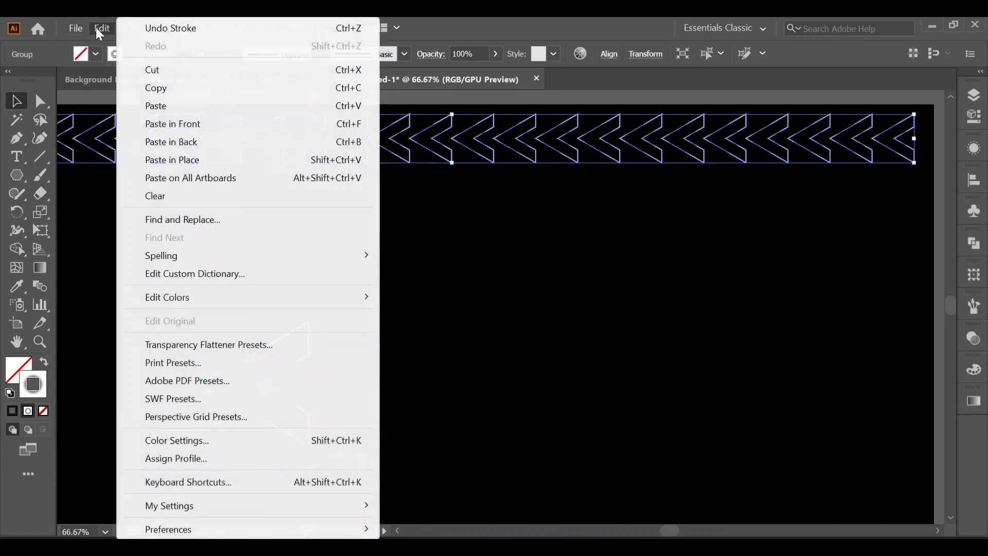
{"action": "left_click", "coordinate": [188, 160]}
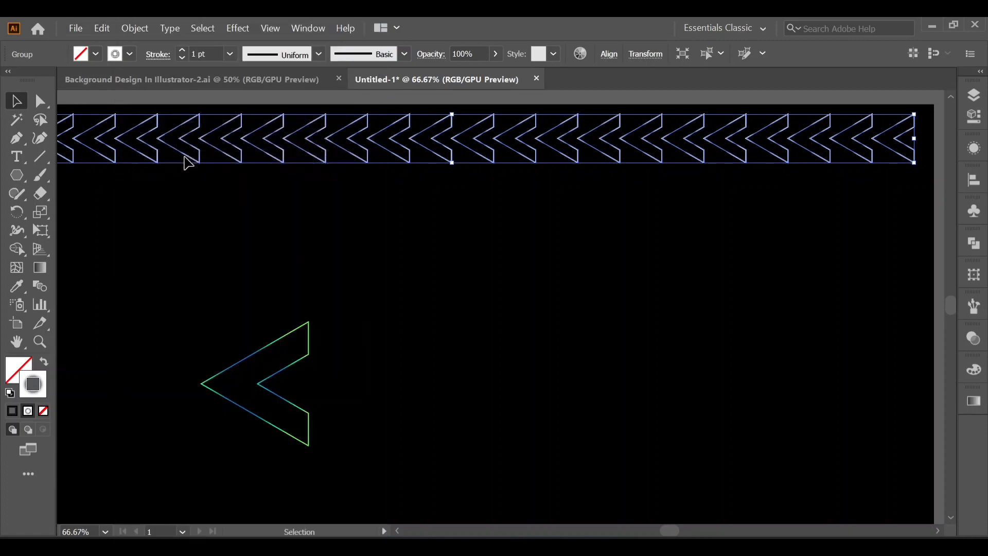
Set the pasted white row's stroke weight to 2 pt and apply a Gaussian Blur with a 20-pixel radius.
{"action": "left_click", "coordinate": [182, 50]}
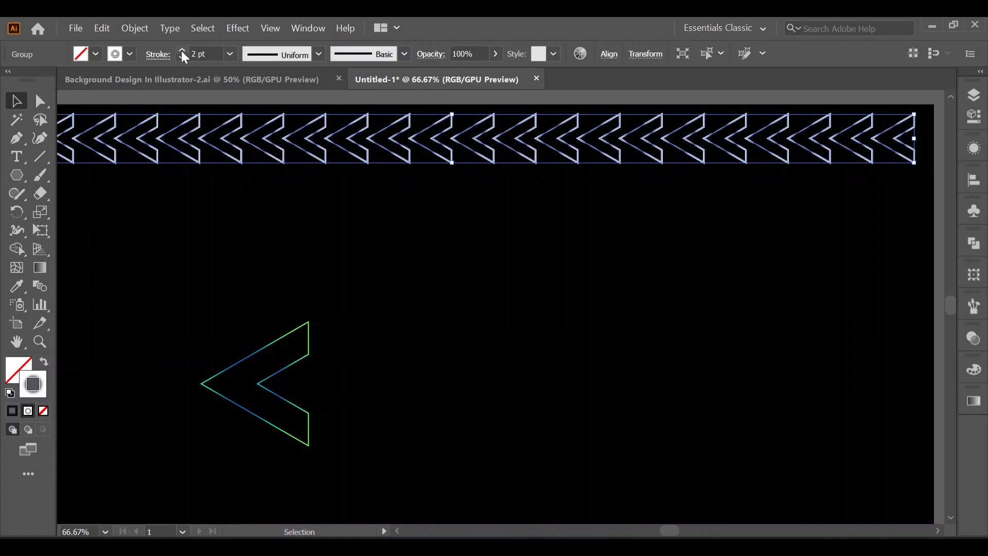
{"action": "left_click", "coordinate": [233, 30]}
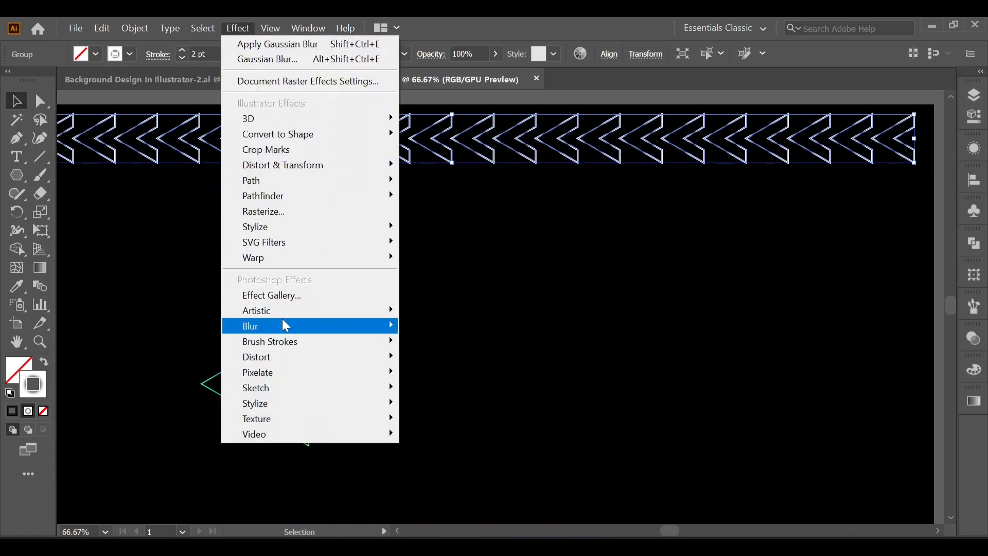
{"action": "mouse_move", "coordinate": [284, 324]}
{"action": "left_click", "coordinate": [420, 327]}
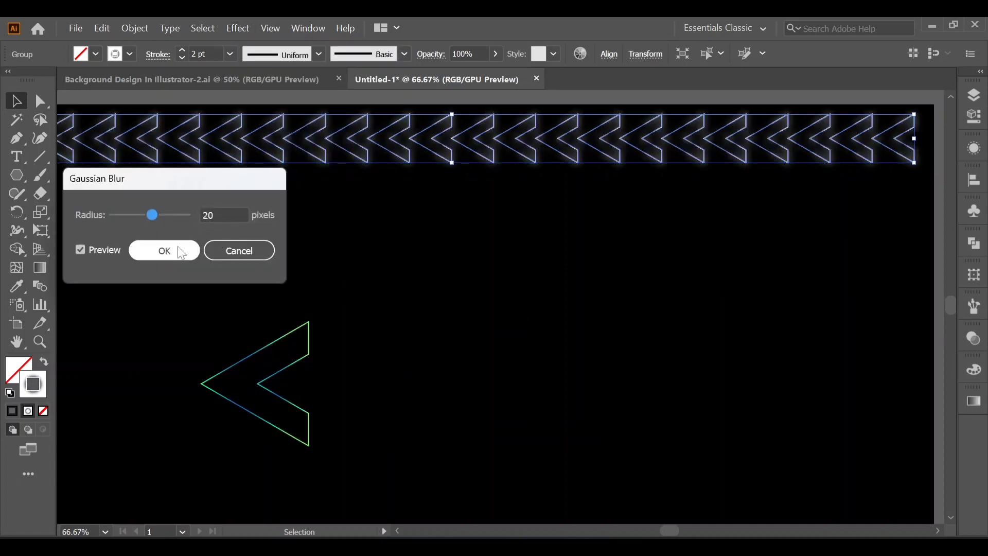
{"action": "left_click", "coordinate": [178, 260]}
{"action": "left_click", "coordinate": [236, 252]}
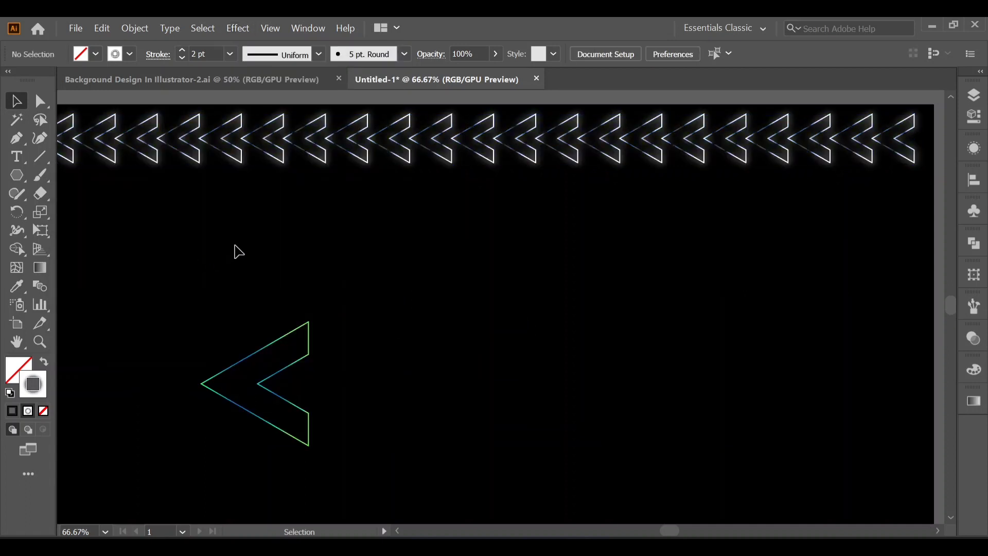
{"action": "scroll", "coordinate": [360, 148], "scroll_direction": "up", "scroll_amount": 2}
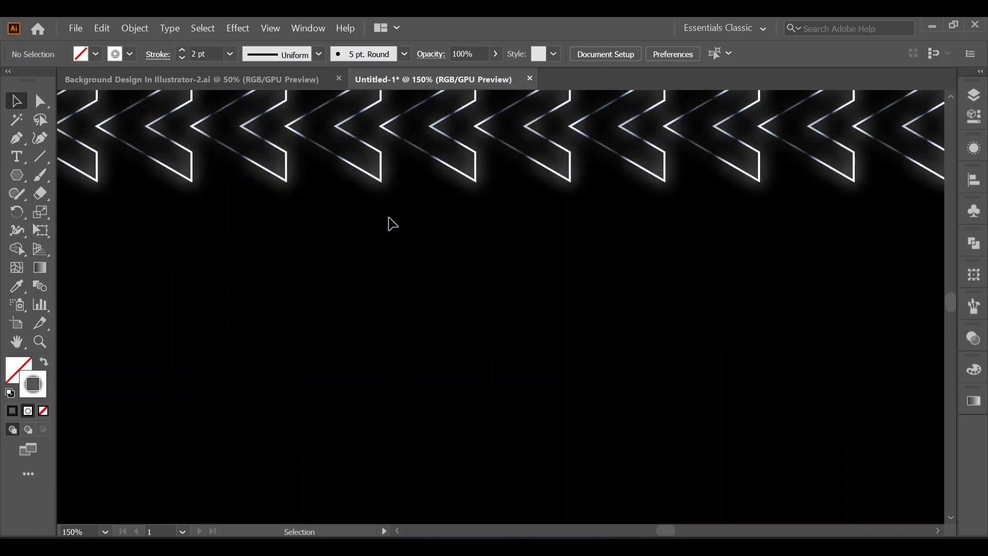
{"action": "scroll", "coordinate": [389, 226], "scroll_direction": "up", "scroll_amount": 2}
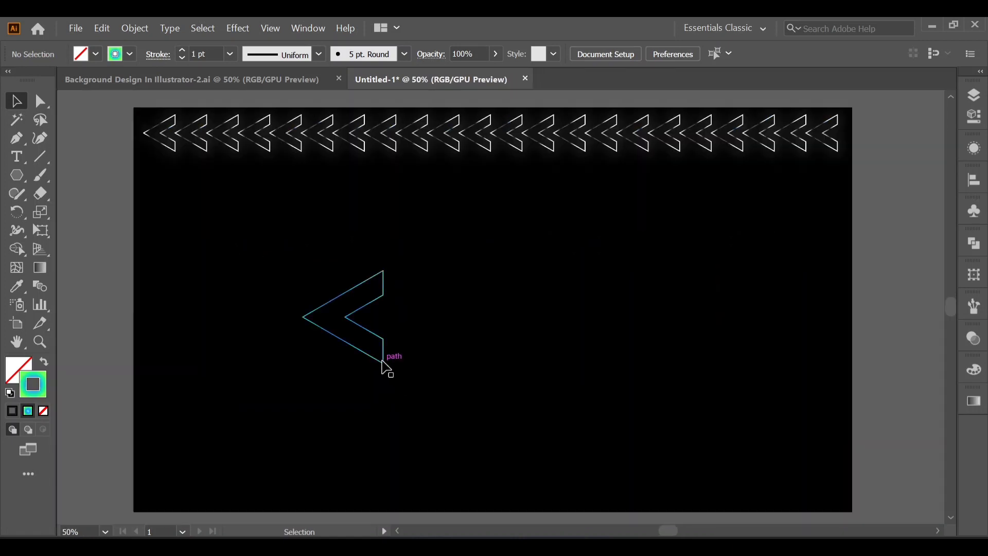
Scale the blue-green chevron down to about 97 px wide below the white row's left end and flip it horizontally.
{"action": "left_click", "coordinate": [382, 309]}
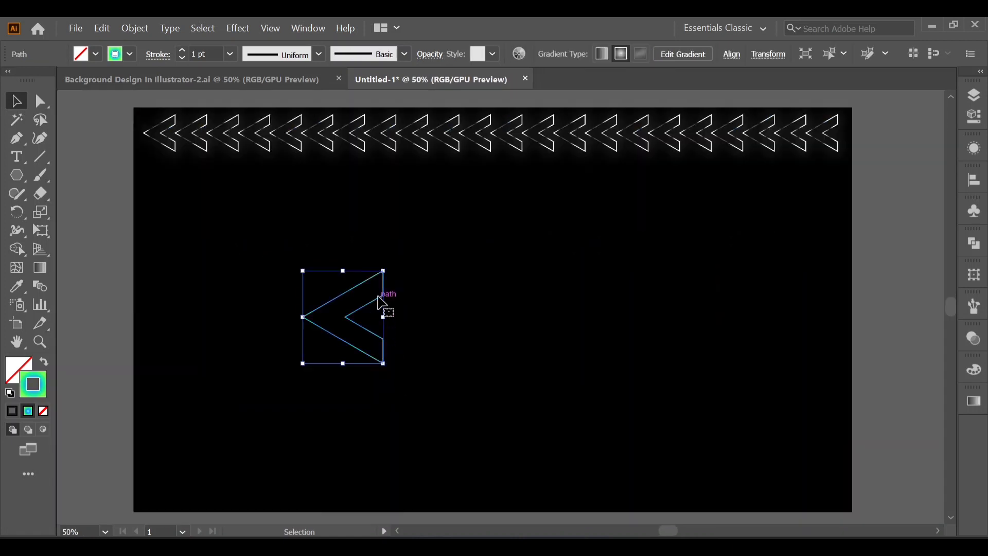
{"action": "mouse_move", "coordinate": [383, 271]}
{"action": "left_mouse_down"}
{"action": "mouse_move", "coordinate": [390, 299]}
{"action": "mouse_move", "coordinate": [196, 225]}
{"action": "mouse_move", "coordinate": [184, 182]}
{"action": "left_mouse_up"}
{"action": "left_click", "coordinate": [390, 300]}
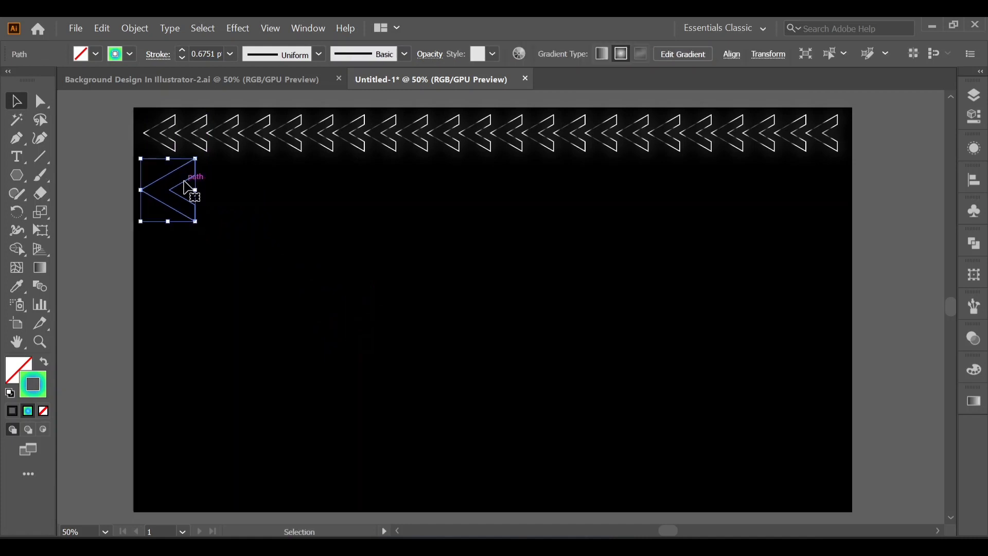
{"action": "left_click", "coordinate": [978, 119]}
{"action": "left_click", "coordinate": [886, 197]}
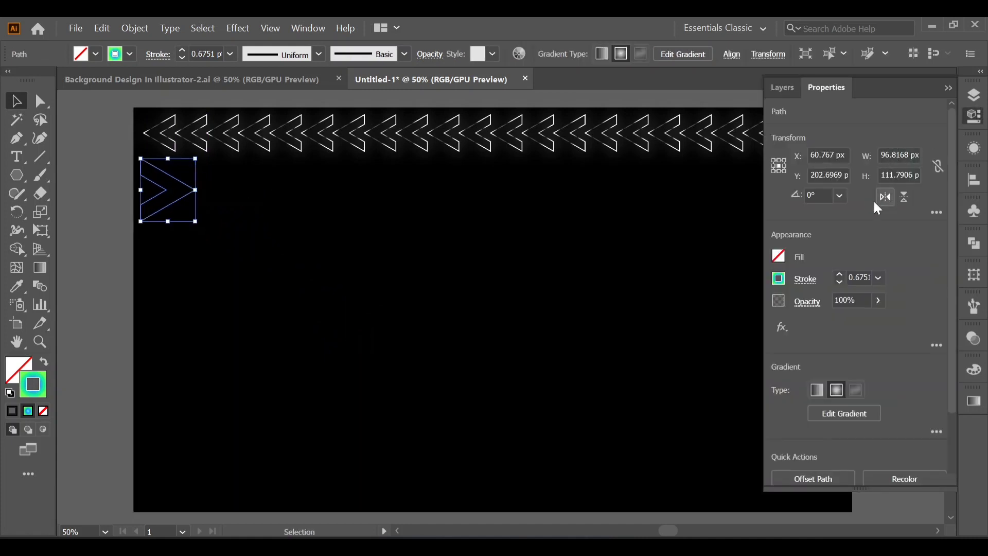
Duplicate the blue-green chevron directly to its right and repeat the duplication until the row spans the artboard's width.
{"action": "left_click", "coordinate": [193, 201]}
{"action": "left_click_drag", "start_coordinate": [190, 195], "coordinate": [241, 199]}
{"action": "key", "text": "ctrl+d"}
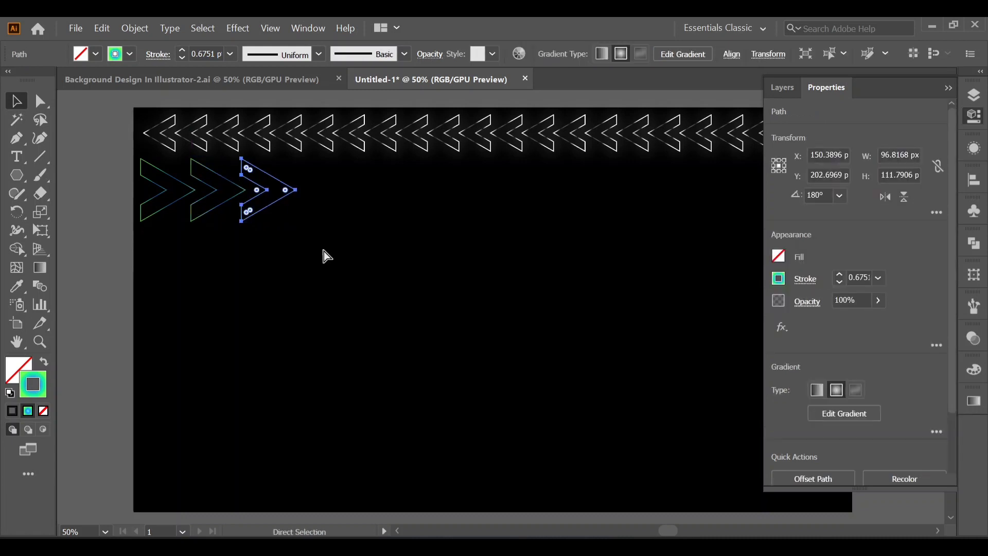
{"action": "key", "text": "ctrl+d"}
{"action": "key", "text": "ctrl+d"}
{"action": "key", "text": "ctrl+d"}
{"action": "key", "text": "ctrl+d"}
{"action": "key", "text": "ctrl+d"}
{"action": "key", "text": "ctrl+d"}
{"action": "key", "text": "ctrl+d"}
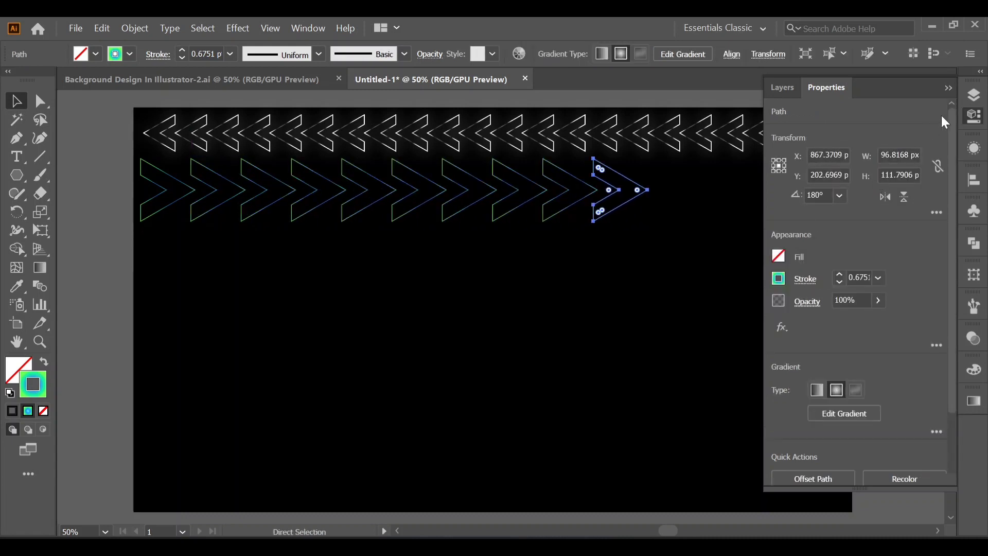
{"action": "left_click", "coordinate": [947, 87]}
{"action": "key", "text": "ctrl+d"}
{"action": "key", "text": "ctrl+d"}
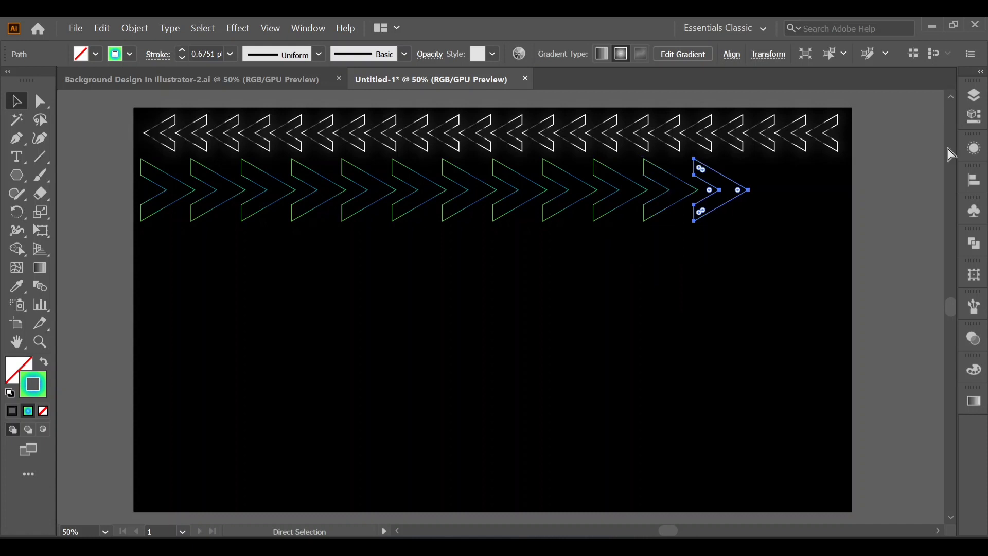
{"action": "key", "text": "ctrl+d"}
{"action": "key", "text": "ctrl+d"}
{"action": "key", "text": "v"}
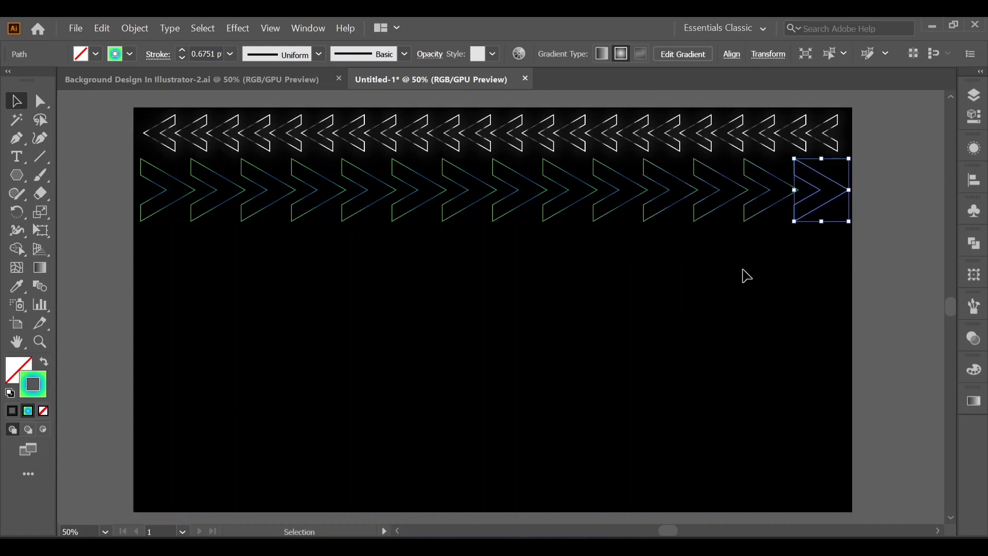
Group all the blue-green chevrons in the second row and set the group's stroke weight to 2 pt.
{"action": "left_click_drag", "start_coordinate": [136, 190], "coordinate": [779, 213]}
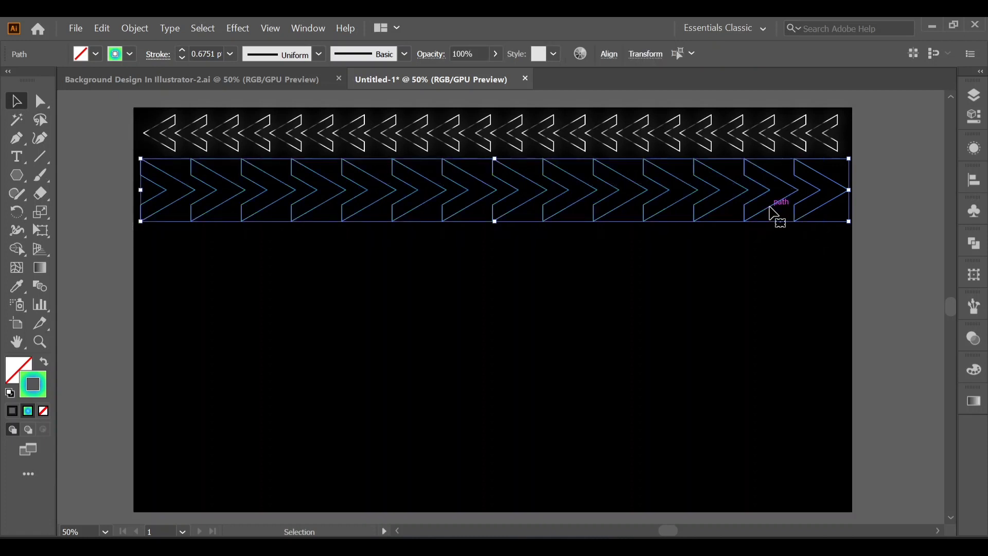
{"action": "right_click", "coordinate": [769, 199]}
{"action": "left_click", "coordinate": [811, 300]}
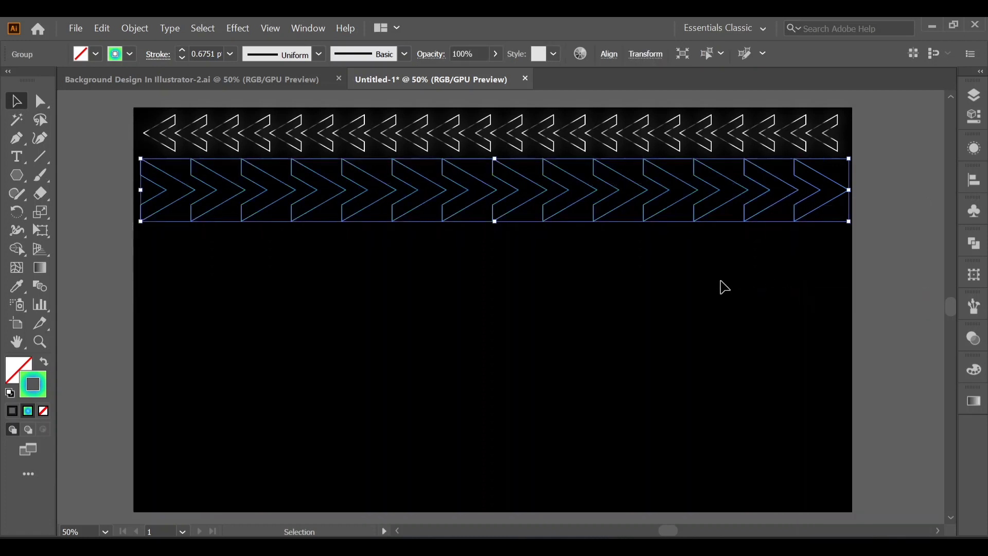
{"action": "left_click", "coordinate": [181, 51]}
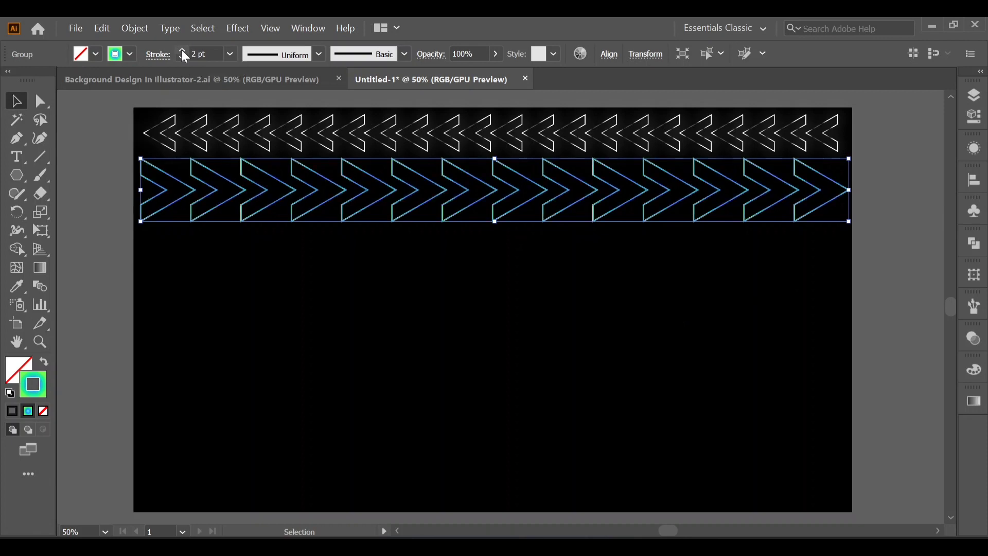
Copy the grouped blue-green row and paste the copy in place over the original.
{"action": "left_click", "coordinate": [101, 28]}
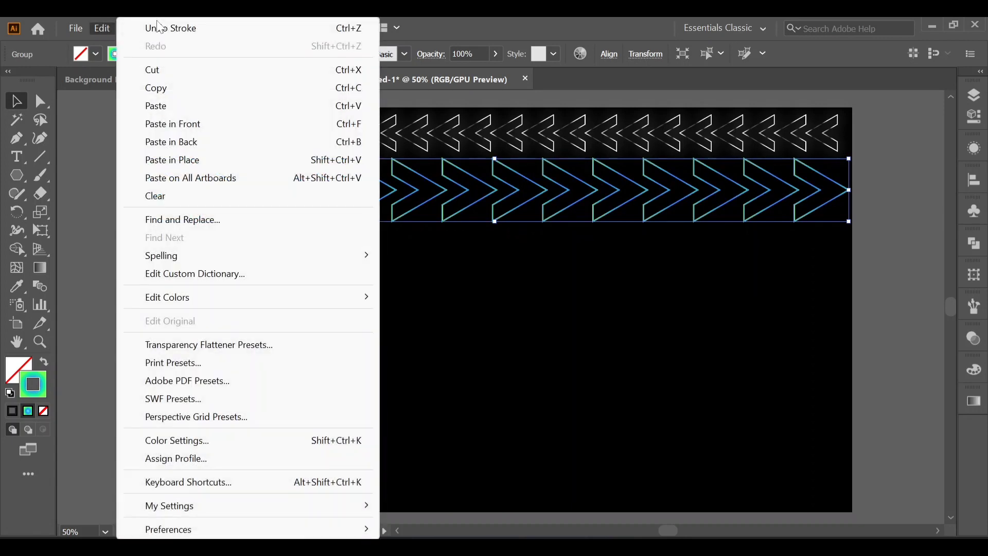
{"action": "left_click", "coordinate": [167, 92]}
{"action": "left_click", "coordinate": [100, 23]}
{"action": "left_click", "coordinate": [193, 160]}
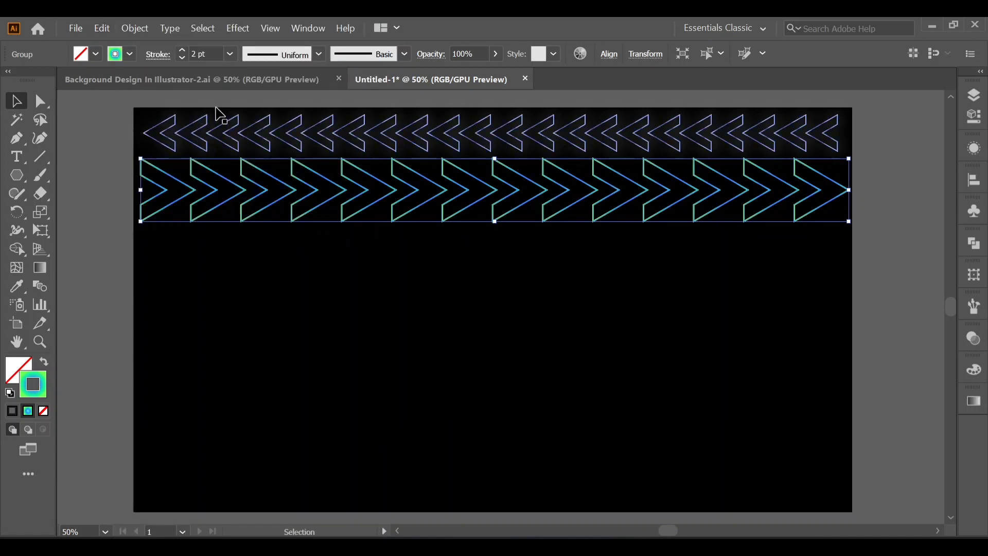
Apply a Gaussian Blur with a 55-pixel radius to the pasted blue-green row.
{"action": "left_click", "coordinate": [238, 28]}
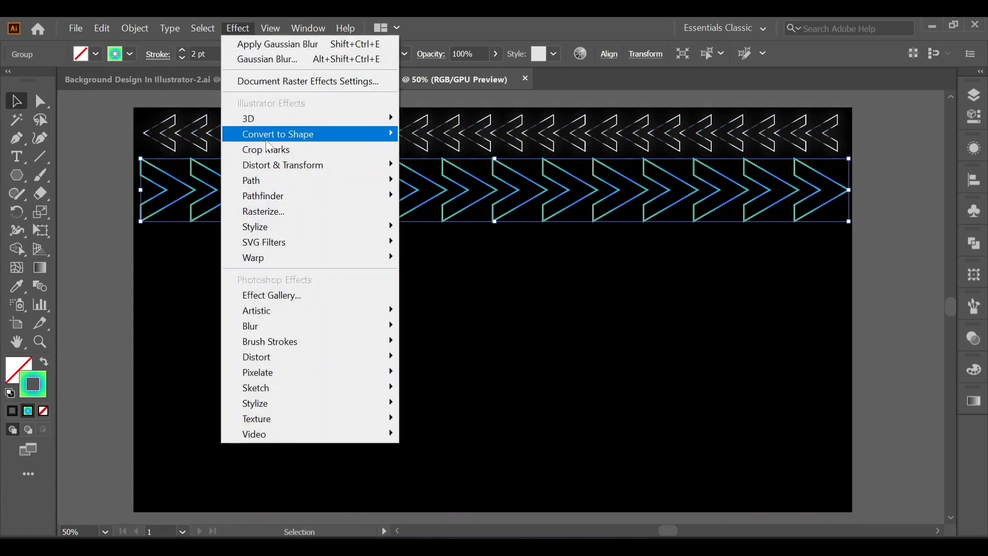
{"action": "mouse_move", "coordinate": [282, 327]}
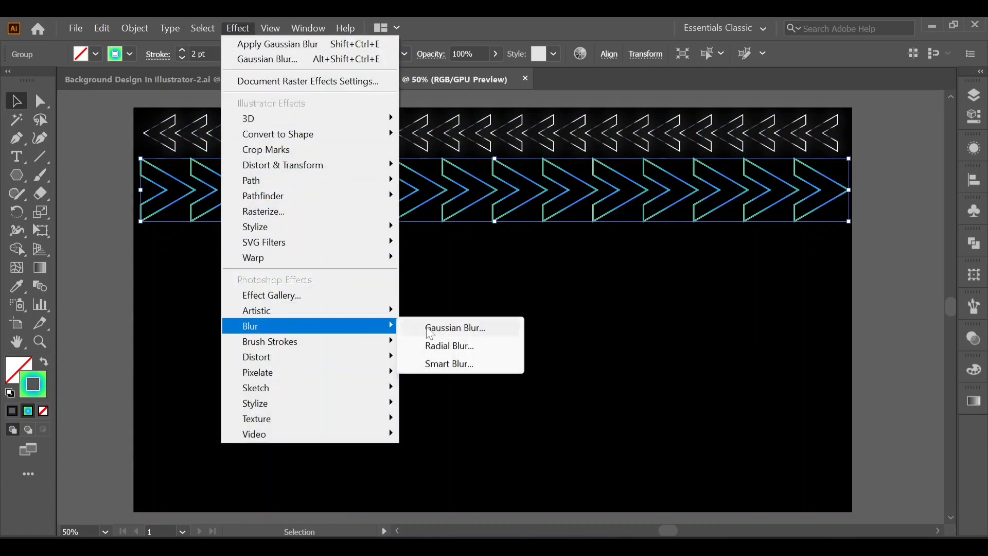
{"action": "left_click", "coordinate": [431, 327]}
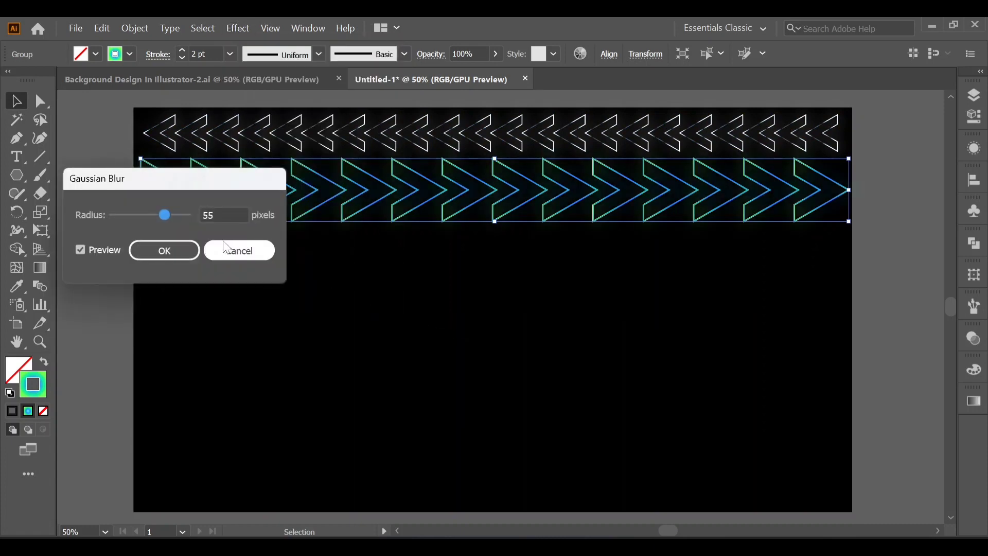
{"action": "left_click", "coordinate": [164, 254]}
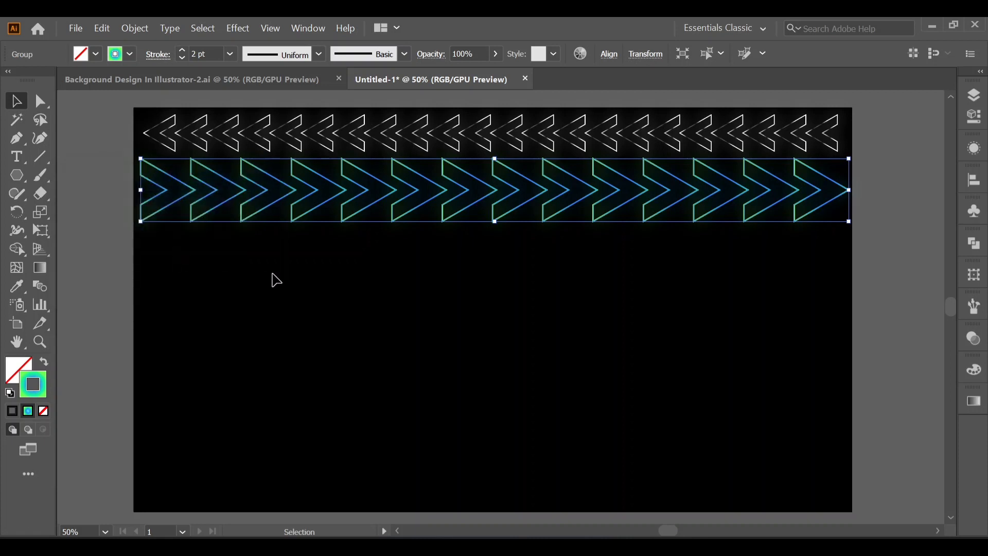
Increase the blurred blue-green row's stroke weight to 5 pt to strengthen its glow.
{"action": "key", "text": "ctrl+0"}
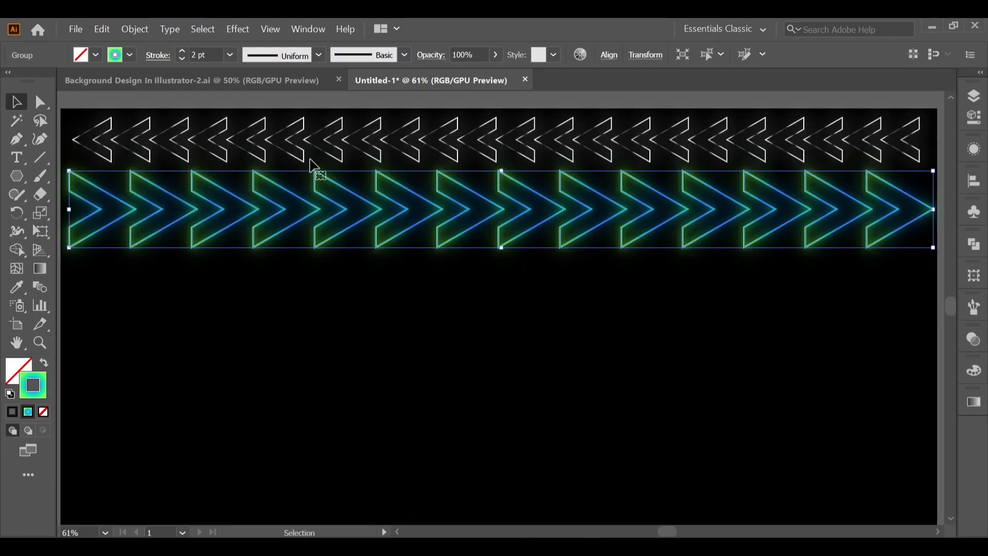
{"action": "left_click", "coordinate": [183, 50]}
{"action": "left_click", "coordinate": [183, 50]}
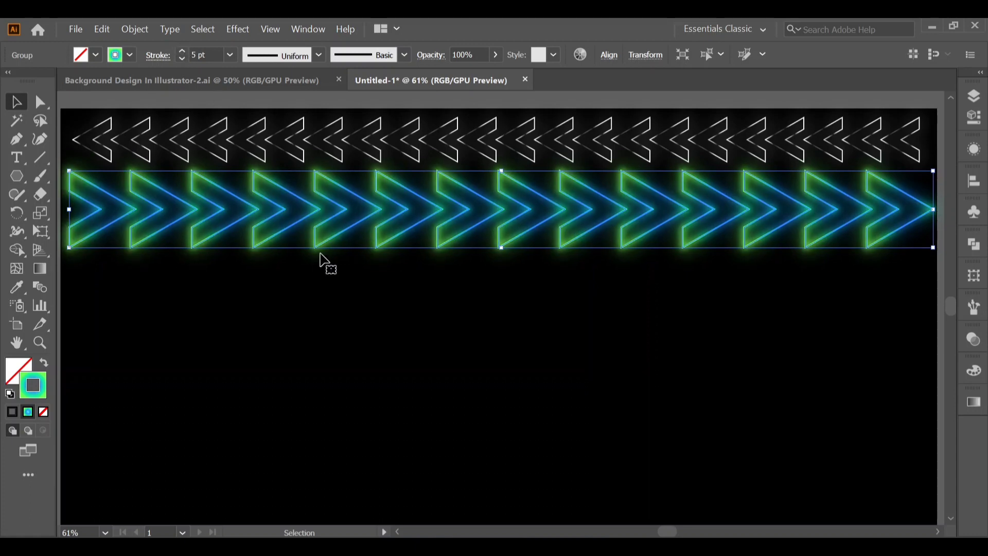
{"action": "left_click", "coordinate": [160, 261]}
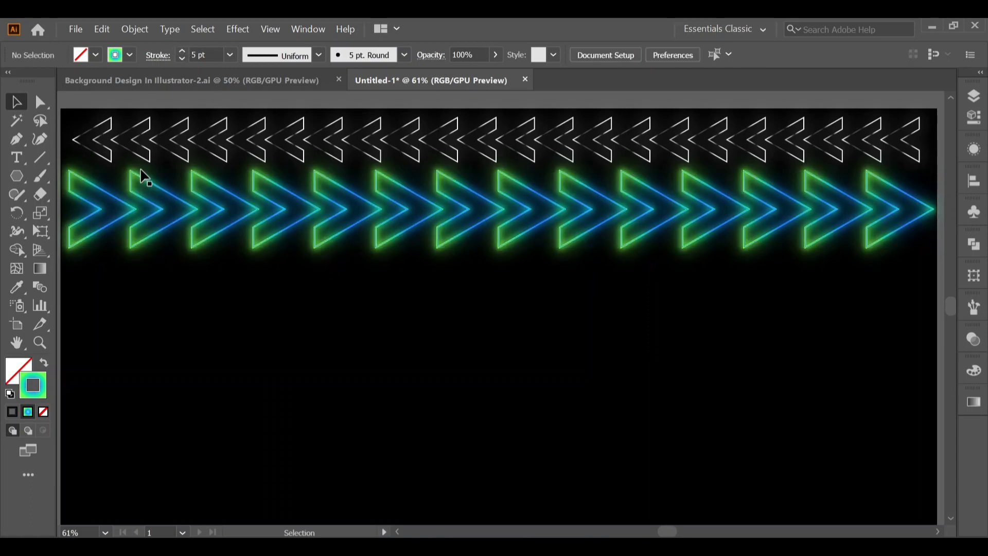
{"action": "left_click_drag", "start_coordinate": [144, 177], "coordinate": [245, 223]}
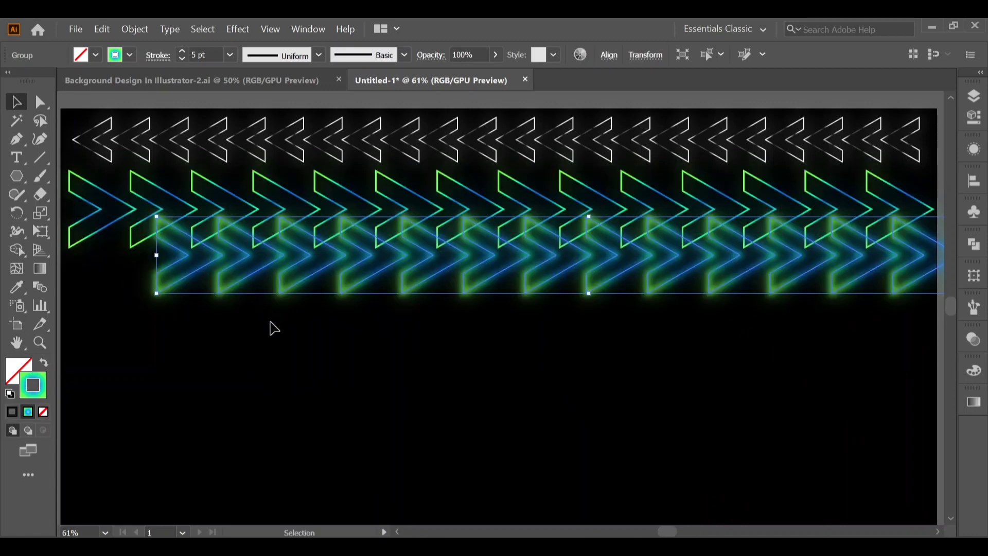
{"action": "key", "text": "a"}
{"action": "key", "text": "ctrl+z"}
{"action": "key", "text": "v"}
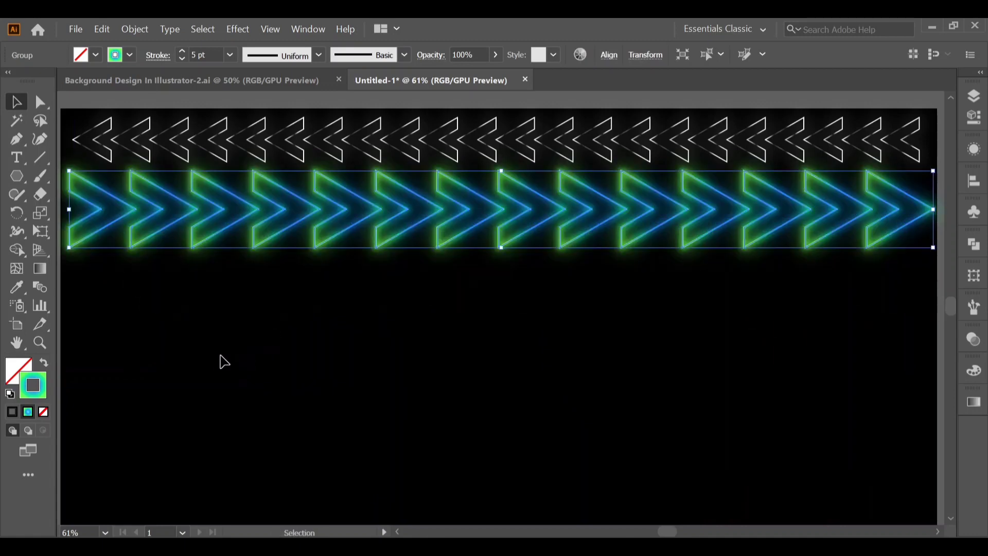
Group the blurred blue-green row with the sharp blue-green row beneath it.
{"action": "mouse_move", "coordinate": [209, 353]}
{"action": "left_mouse_down"}
{"action": "mouse_move", "coordinate": [600, 369]}
{"action": "mouse_move", "coordinate": [736, 189]}
{"action": "mouse_move", "coordinate": [901, 187]}
{"action": "left_mouse_up"}
{"action": "right_click", "coordinate": [729, 221]}
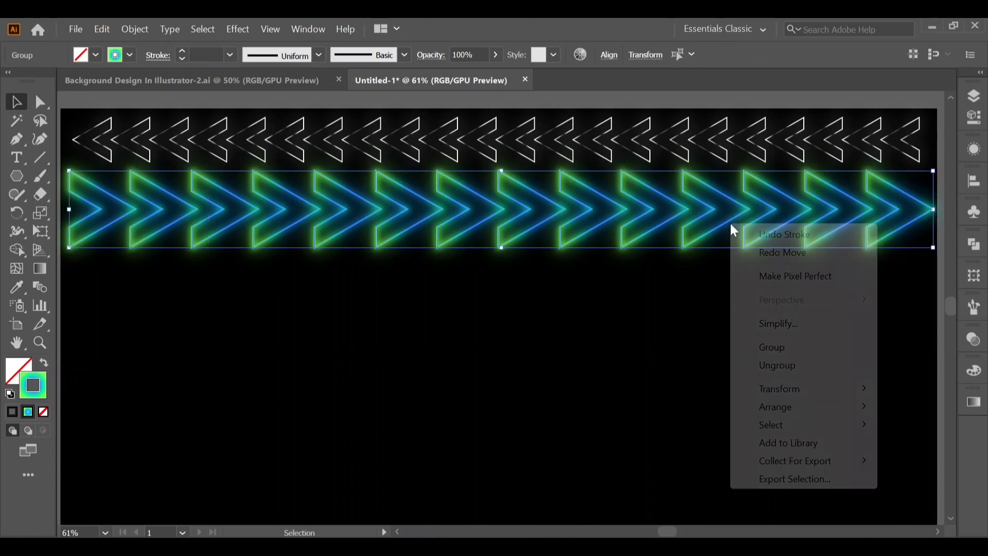
{"action": "left_click", "coordinate": [767, 349]}
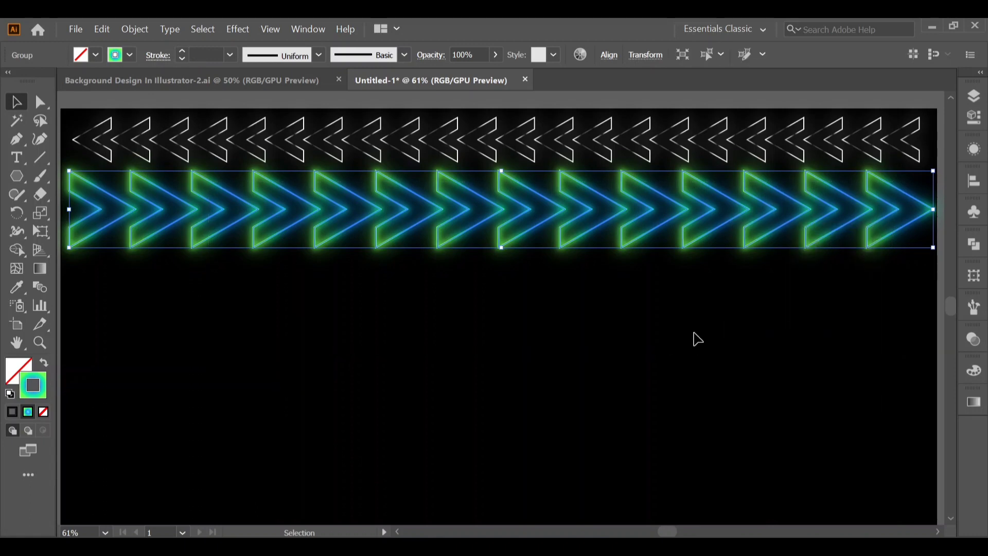
{"action": "left_click", "coordinate": [688, 242]}
Select the white rows together with the glowing blue-green row and combine them into one group.
{"action": "key", "text": "ctrl+minus"}
{"action": "scroll", "coordinate": [695, 103], "scroll_direction": "up", "scroll_amount": 2}
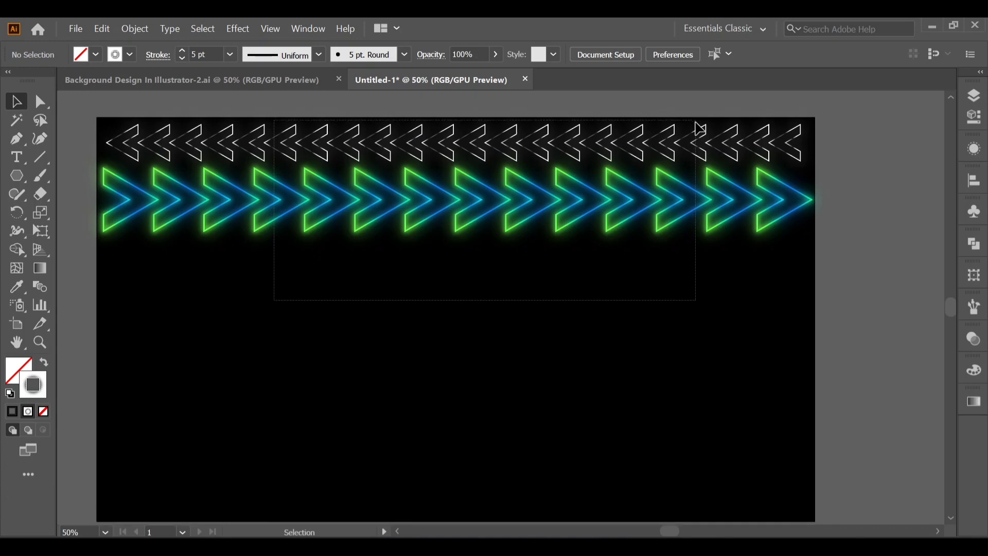
{"action": "left_click", "coordinate": [702, 129]}
{"action": "right_click", "coordinate": [615, 154]}
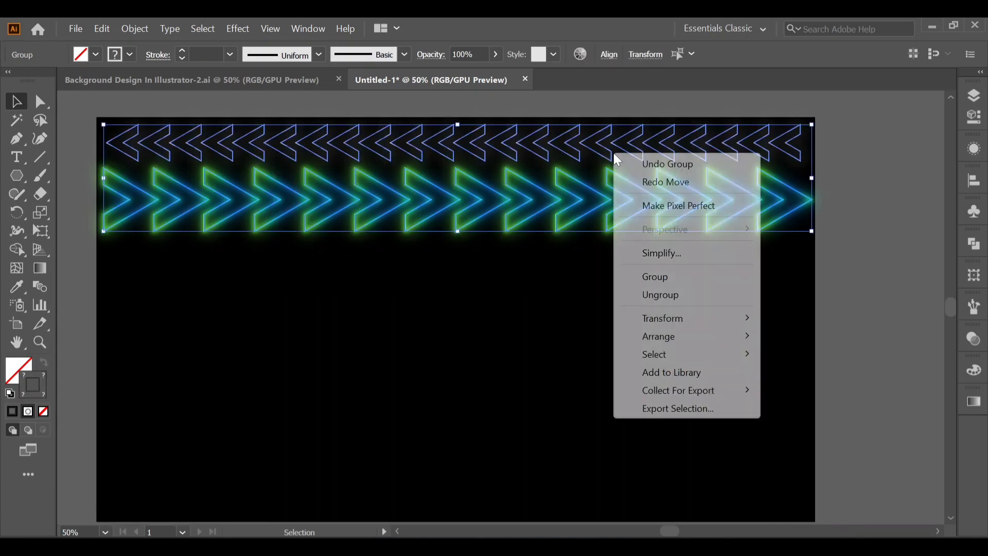
{"action": "left_click", "coordinate": [664, 278]}
{"action": "scroll", "coordinate": [642, 273], "scroll_direction": "down", "scroll_amount": 1}
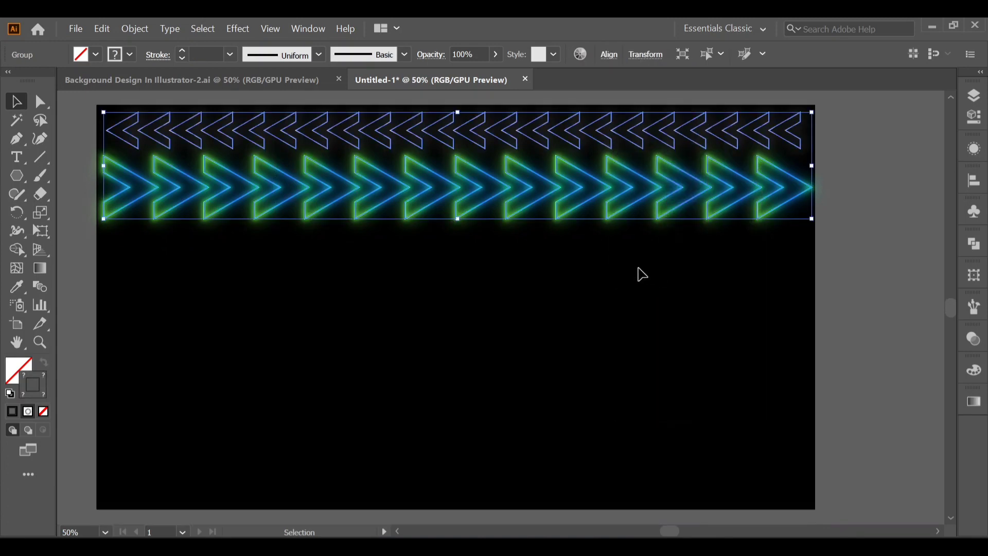
Duplicate the combined chevron group straight down near the artboard's bottom edge and flip the copy horizontally.
{"action": "left_click_drag", "start_coordinate": [600, 143], "coordinate": [601, 406]}
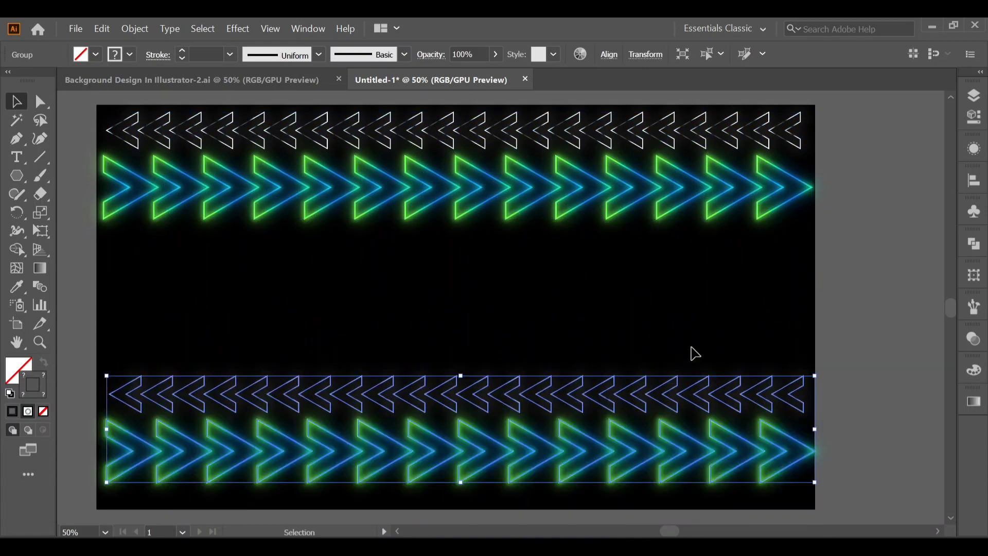
{"action": "left_click", "coordinate": [979, 118]}
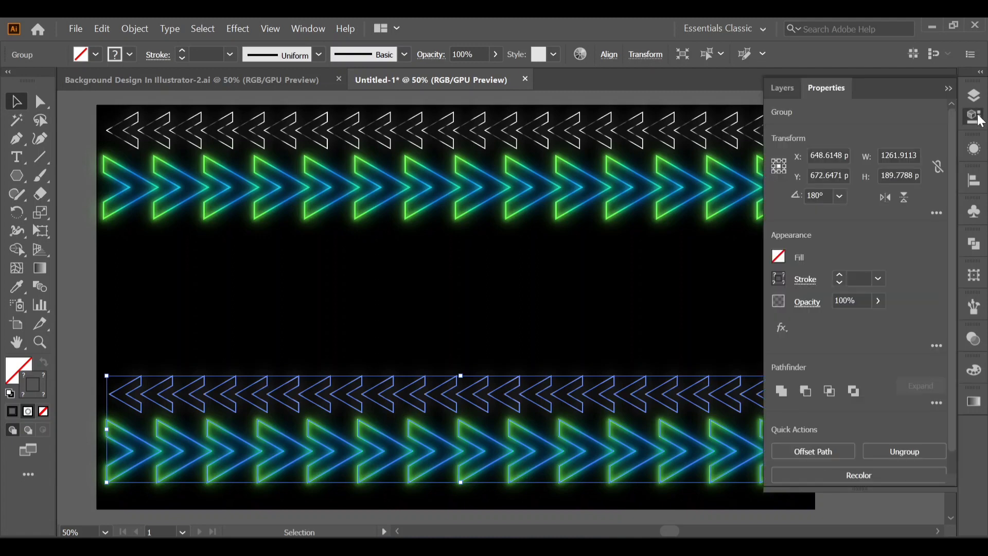
{"action": "left_click", "coordinate": [885, 198]}
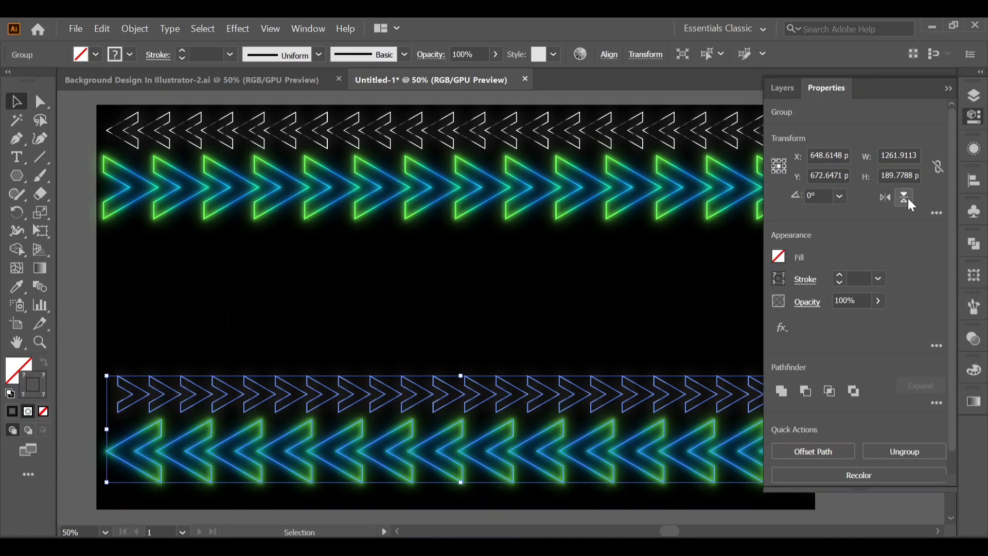
Flip the lower chevron group vertically and move it up to sit just inside the artboard's bottom edge, with its white row outermost.
{"action": "left_click", "coordinate": [907, 198]}
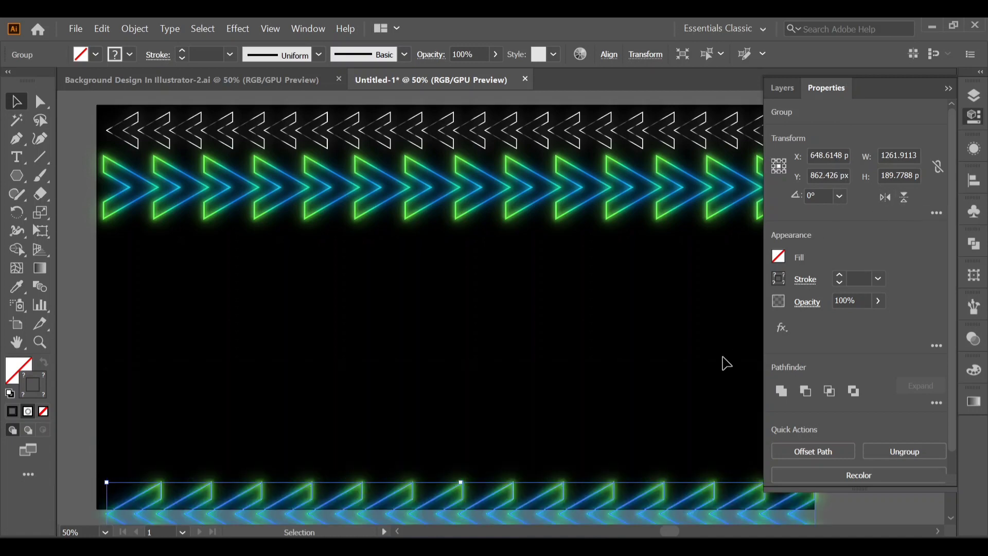
{"action": "left_click", "coordinate": [660, 373]}
{"action": "scroll", "coordinate": [655, 371], "scroll_direction": "down", "scroll_amount": 3}
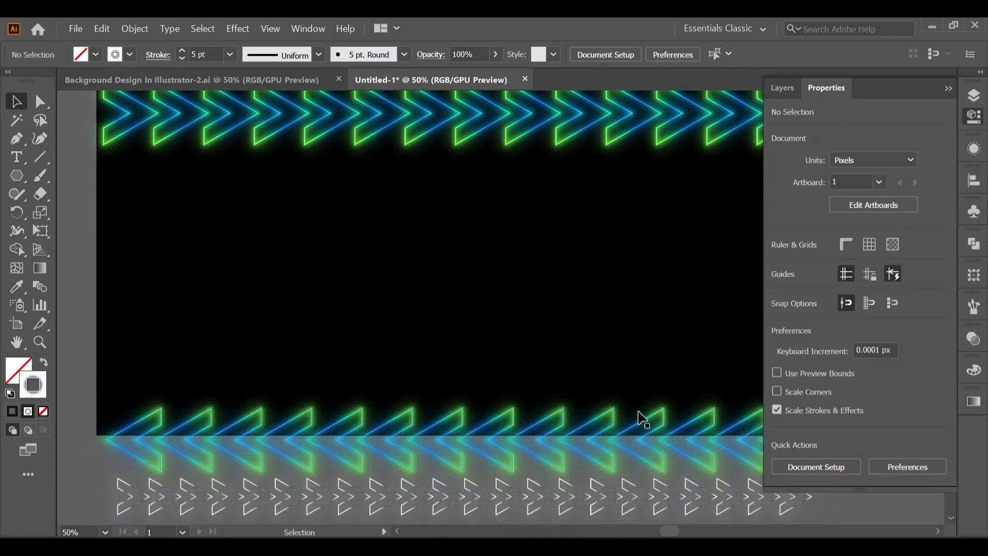
{"action": "left_click_drag", "start_coordinate": [610, 429], "coordinate": [604, 342]}
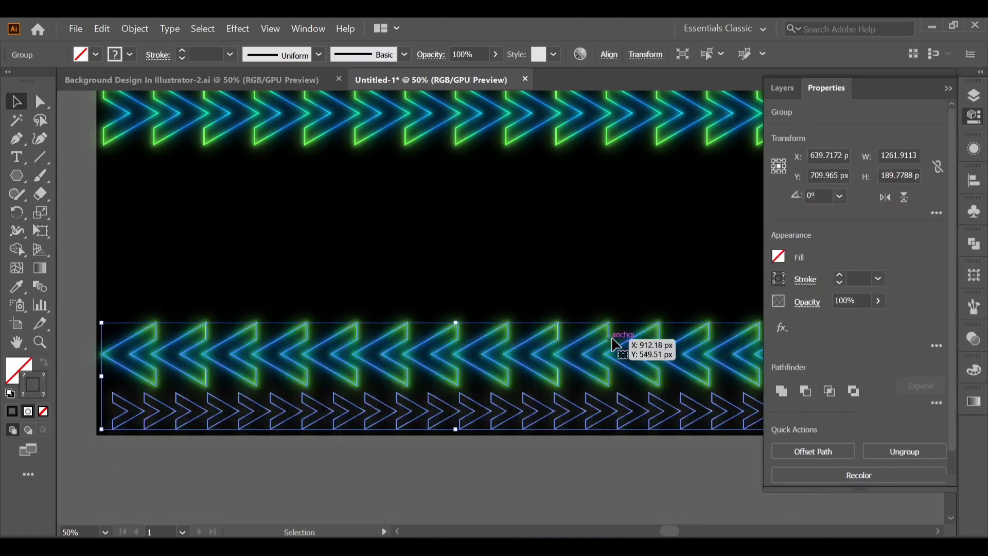
{"action": "left_click", "coordinate": [947, 88]}
{"action": "scroll", "coordinate": [756, 269], "scroll_direction": "up", "scroll_amount": 3}
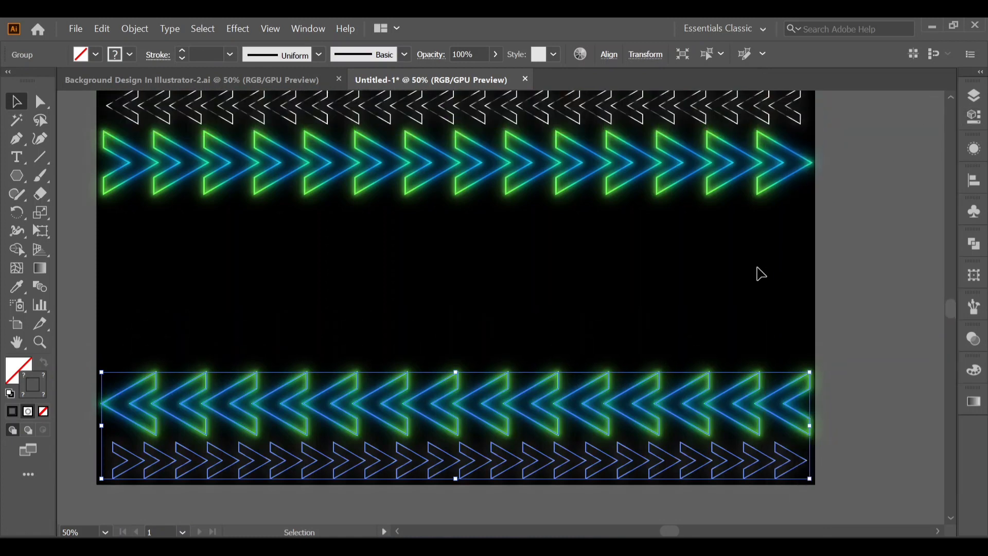
{"action": "left_click", "coordinate": [829, 273]}
{"action": "scroll", "coordinate": [827, 274], "scroll_direction": "up", "scroll_amount": 2}
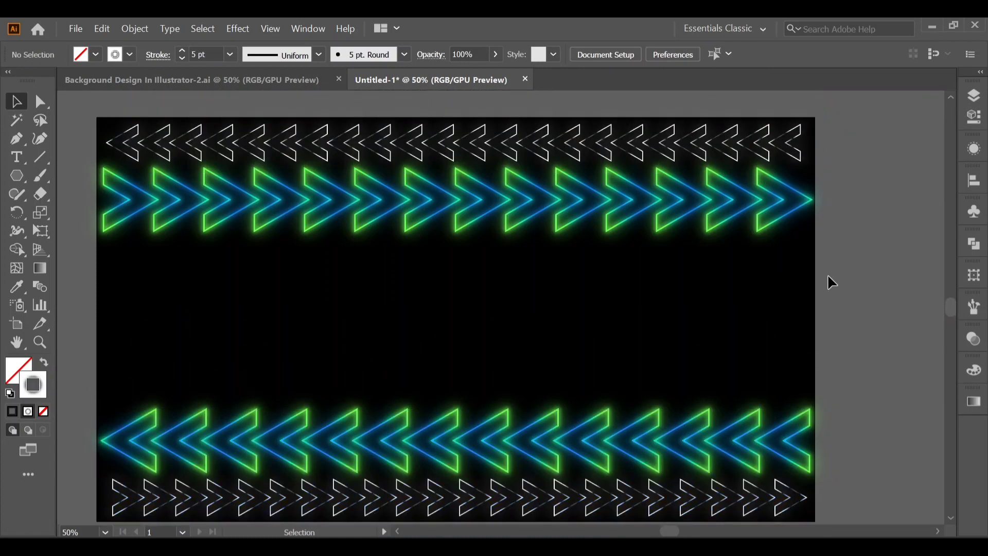
{"action": "scroll", "coordinate": [675, 202], "scroll_direction": "up", "scroll_amount": 1}
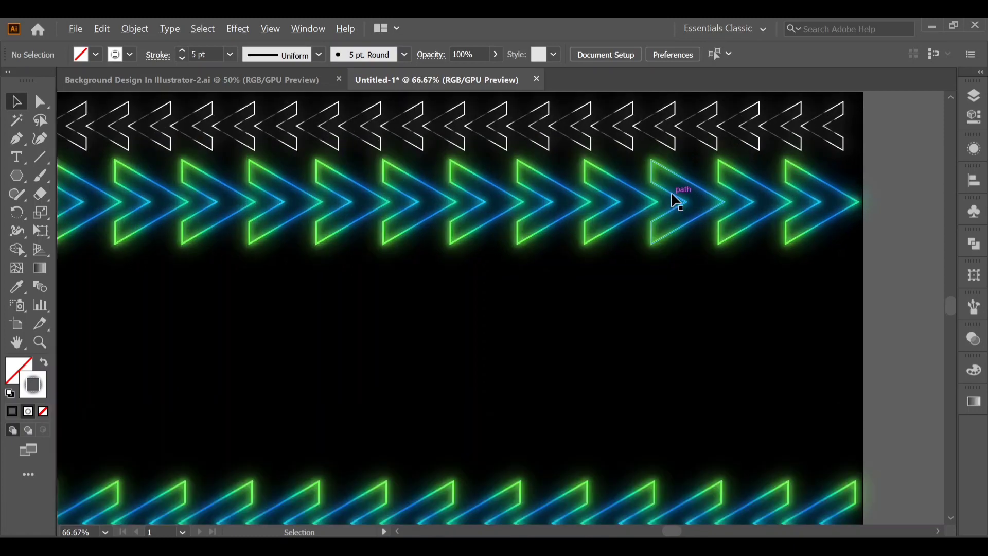
{"action": "scroll", "coordinate": [675, 202], "scroll_direction": "up", "scroll_amount": 1}
{"action": "scroll", "coordinate": [672, 199], "scroll_direction": "down", "scroll_amount": 4}
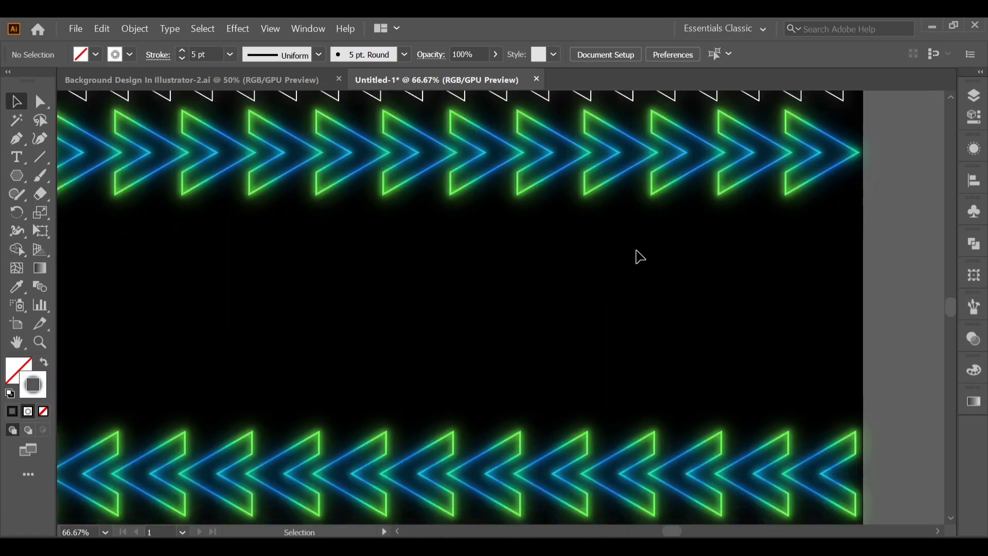